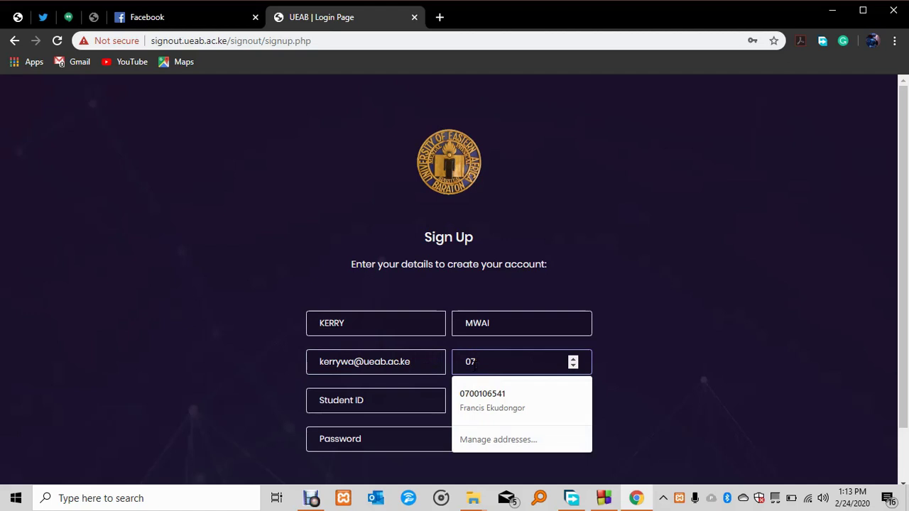
Finish the phone number and enter the student ID, correcting the mistyped letters
type("14")
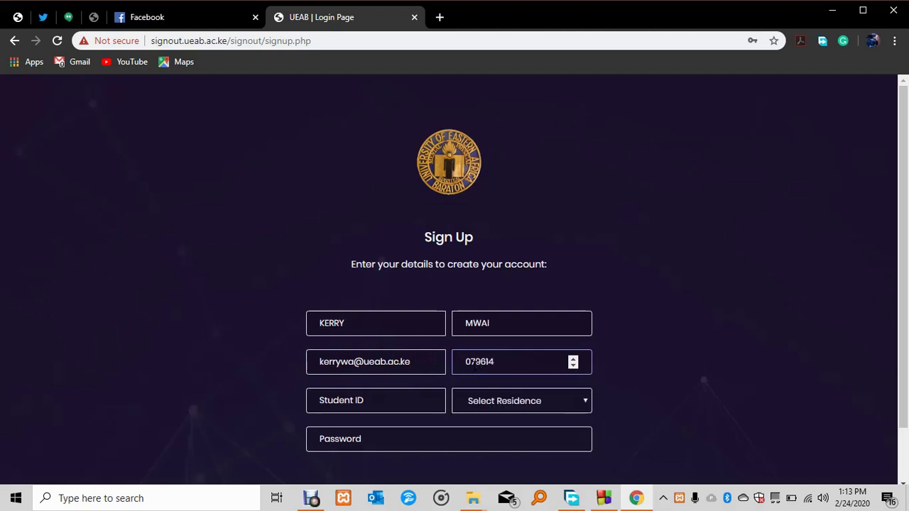
type("2416")
left_click(391, 400)
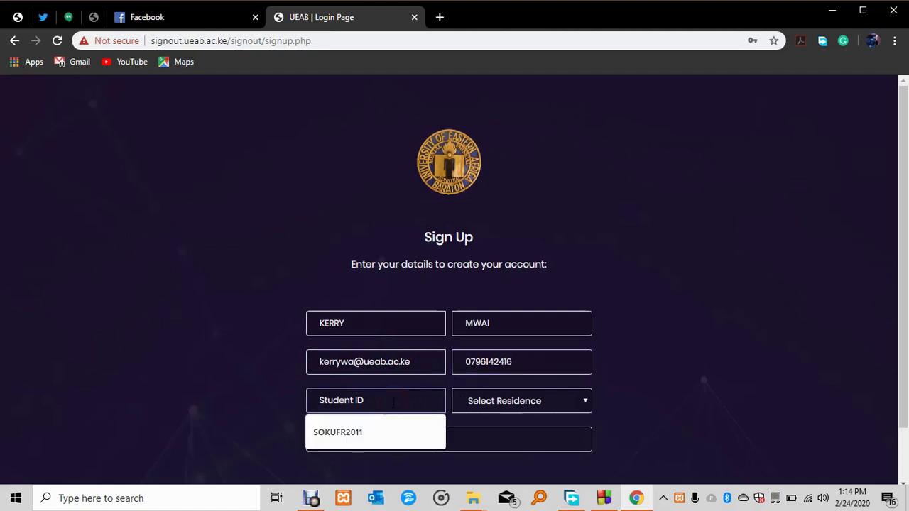
key("BackSpace")
key("BackSpace")
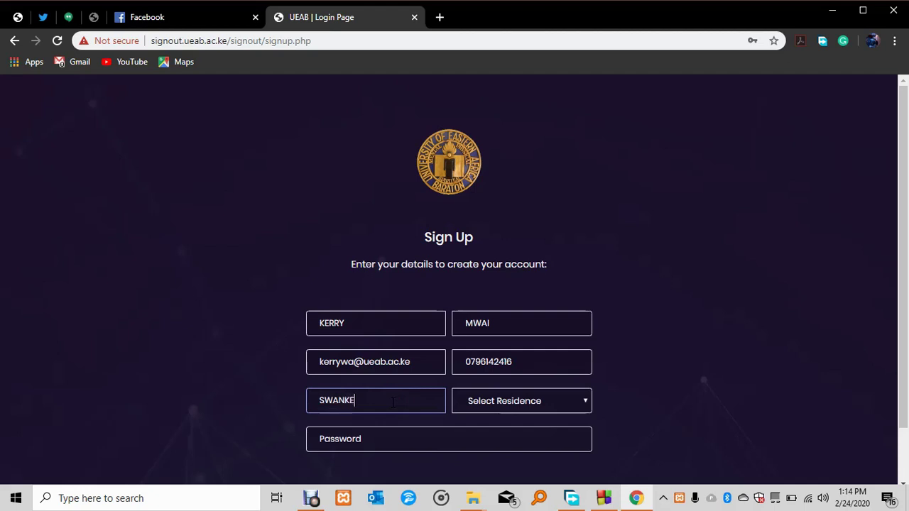
Choose Off Campus as the residence, set the account password and submit the sign-up
left_click(477, 402)
left_click(498, 377)
left_click(451, 433)
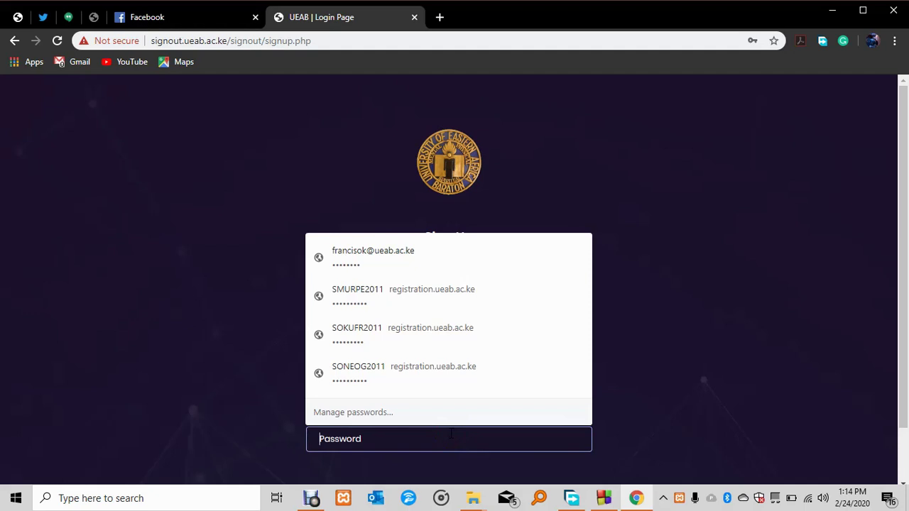
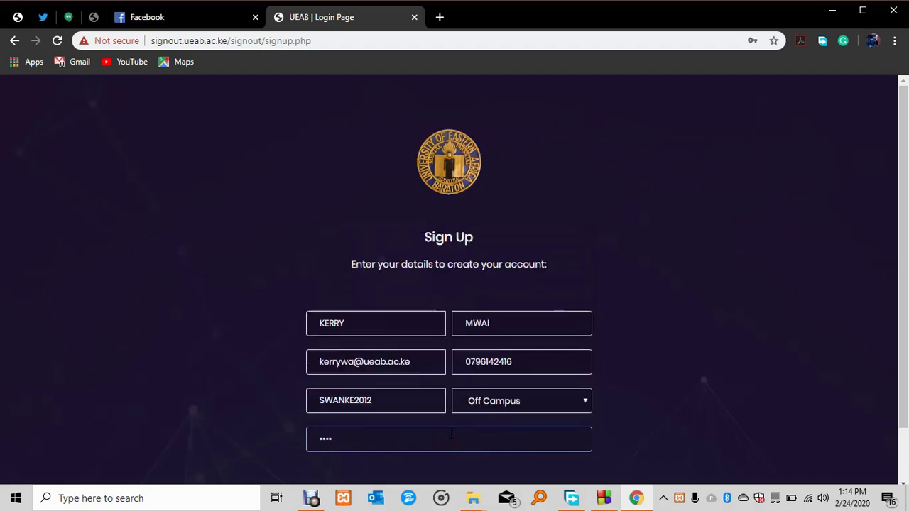
left_click_drag(905, 302, 905, 387)
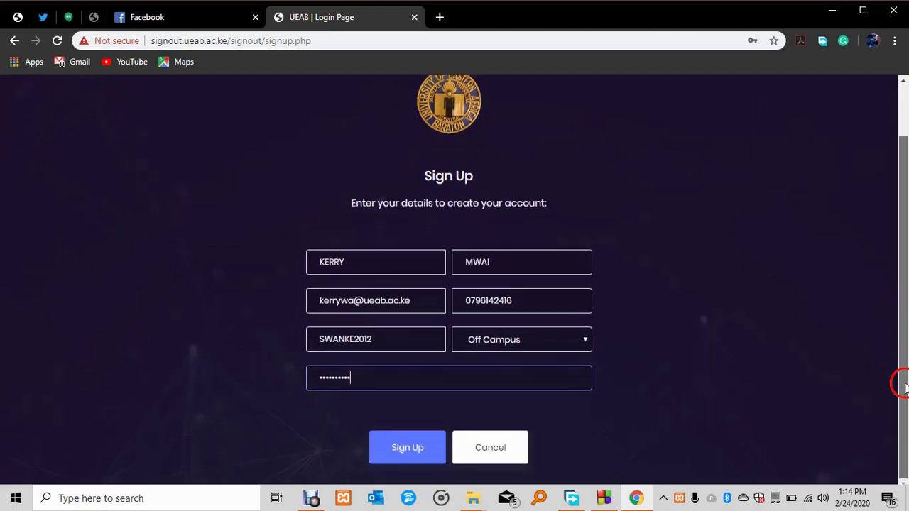
left_click(428, 449)
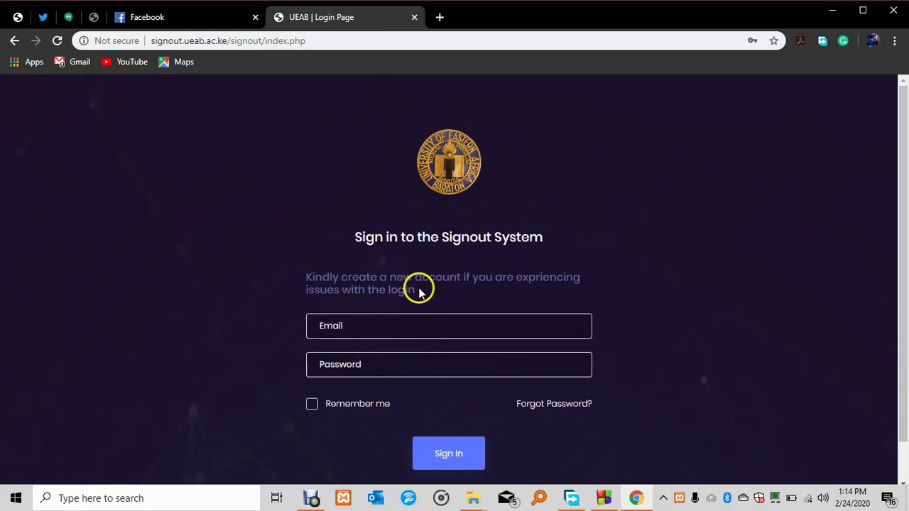
Sign in with the new account's e-mail and password, with Remember me ticked
left_click_drag(424, 290, 297, 275)
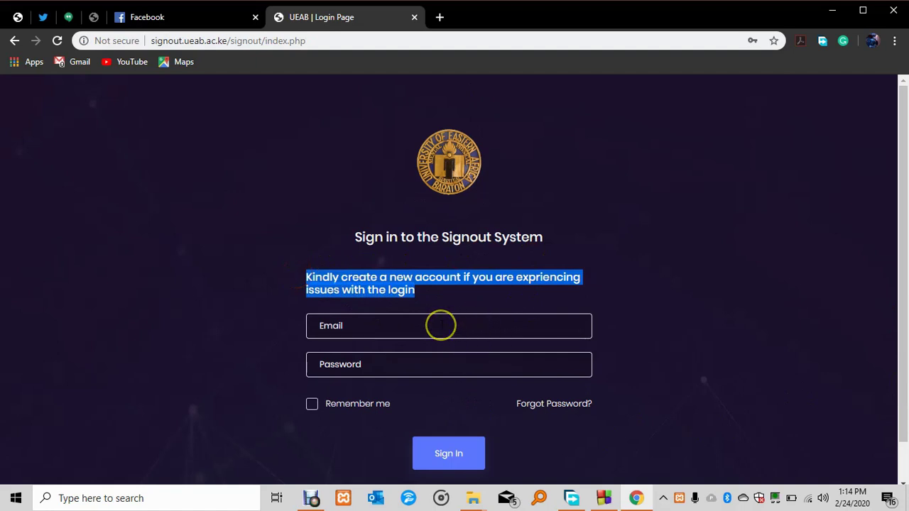
left_click(441, 326)
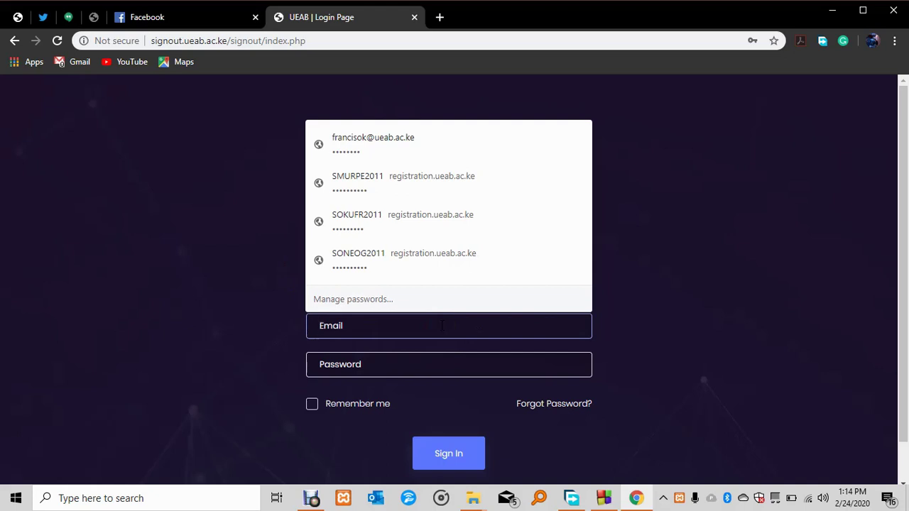
type("KE")
key("BackSpace")
key("BackSpace")
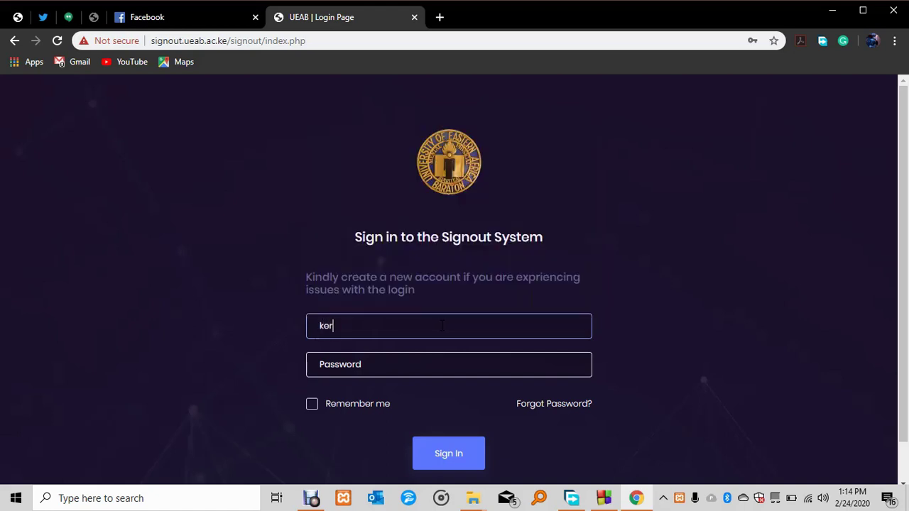
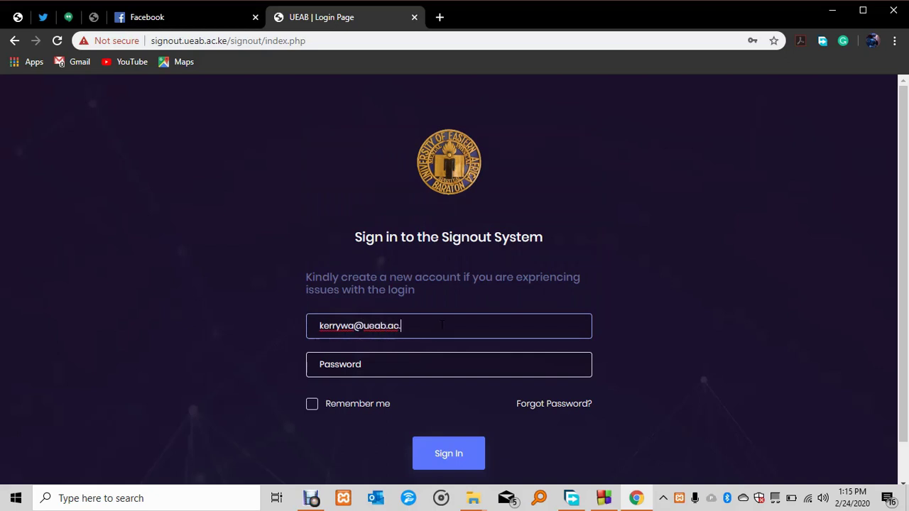
left_click(443, 360)
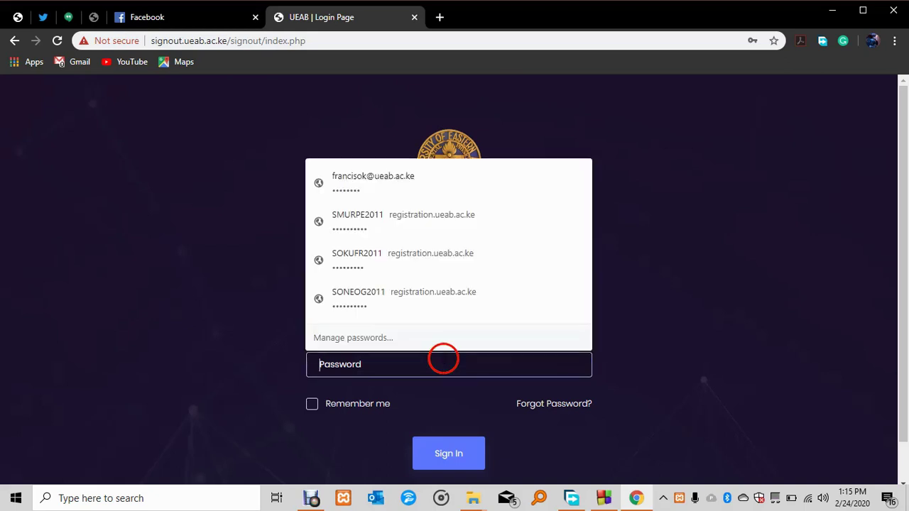
type("•")
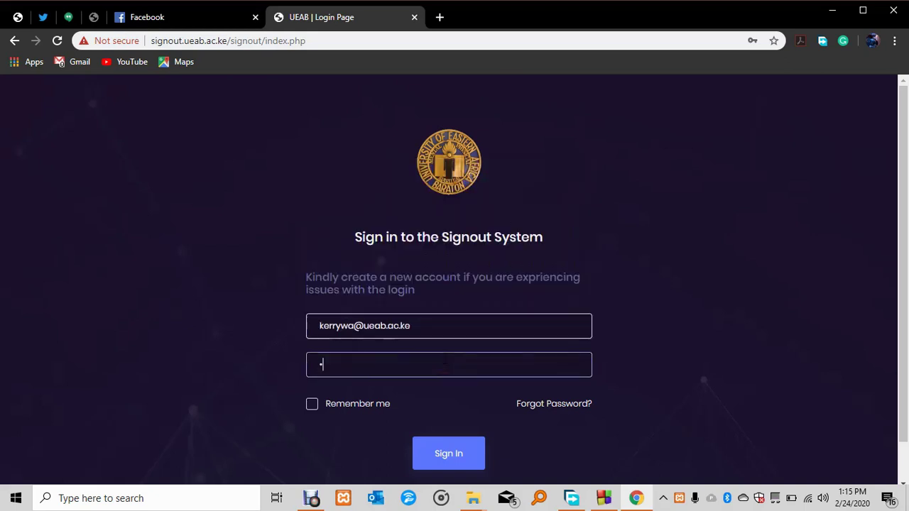
type("•••••")
left_click(315, 406)
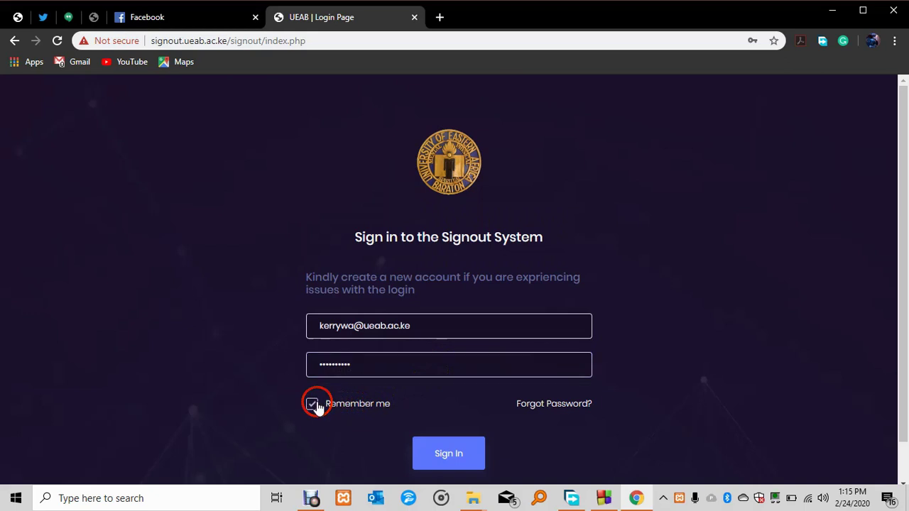
left_click(440, 449)
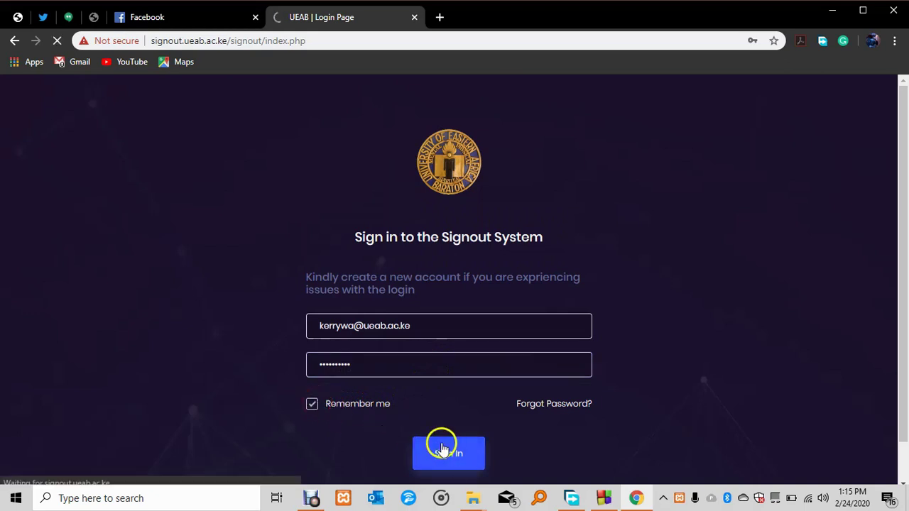
Save the login in Chrome, open the Apply signout form, and search Windows for 'sticky'
left_click(442, 449)
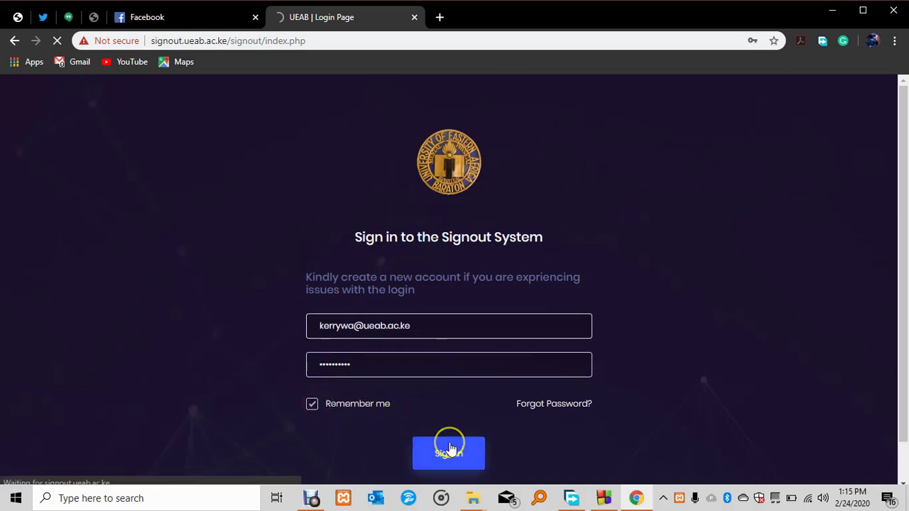
left_click(457, 422)
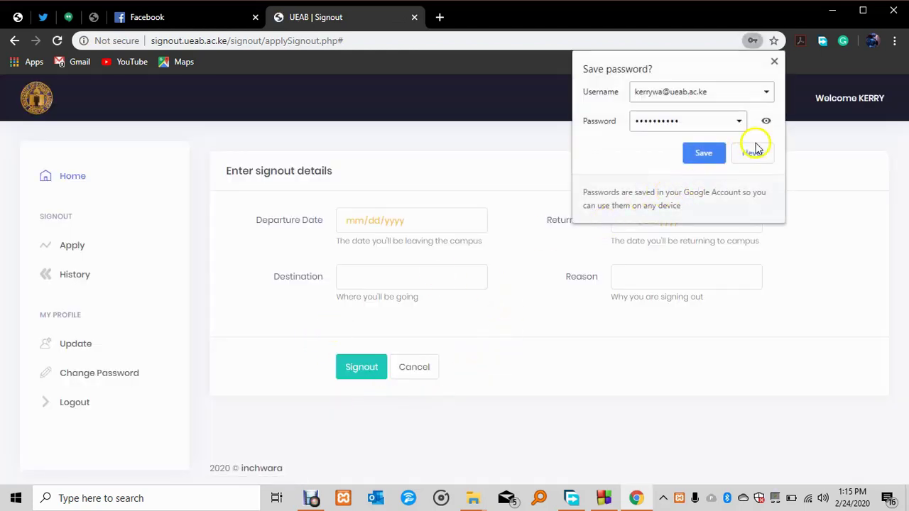
left_click(716, 156)
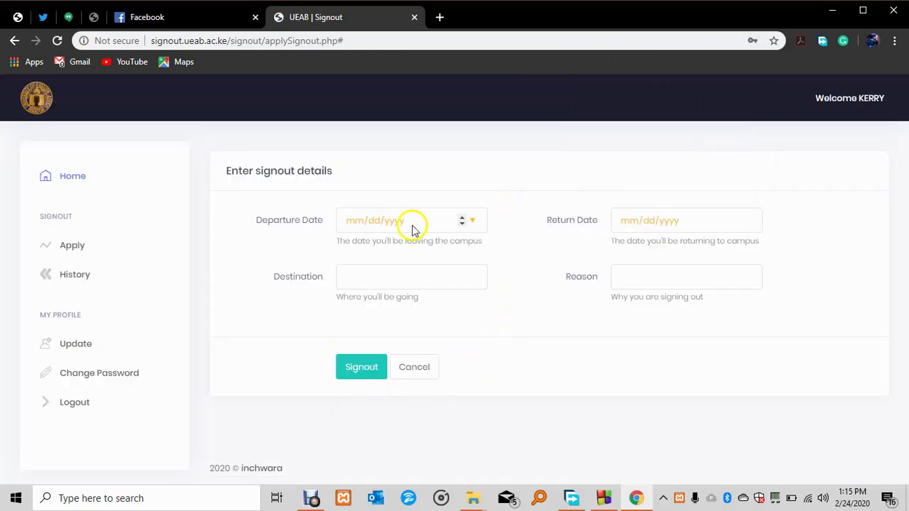
left_click(69, 250)
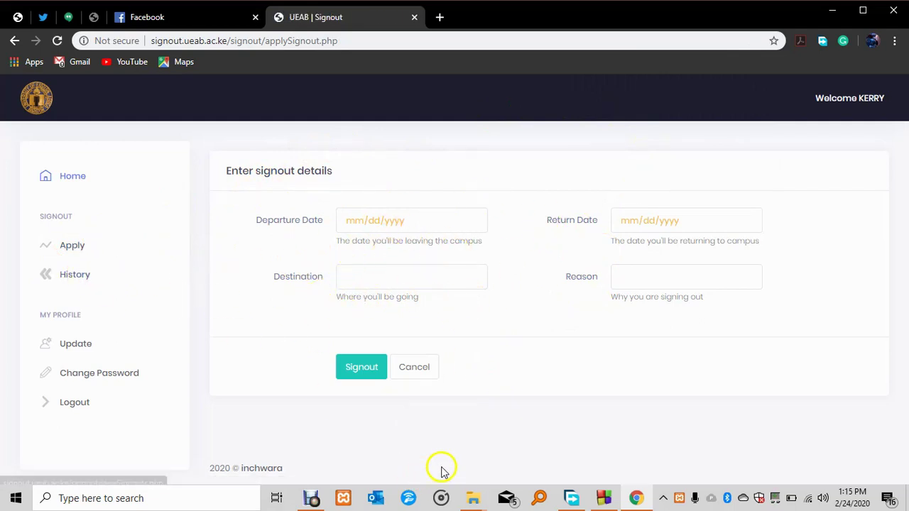
left_click(217, 507)
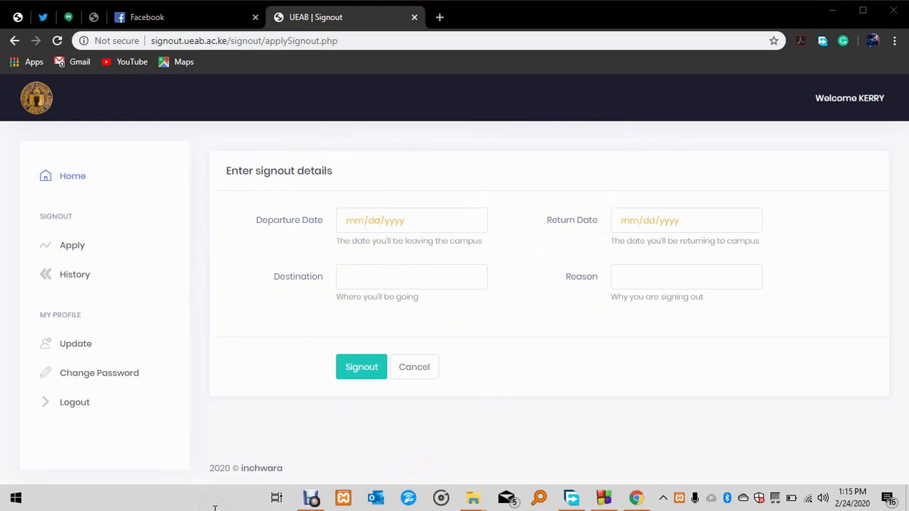
type("sticky")
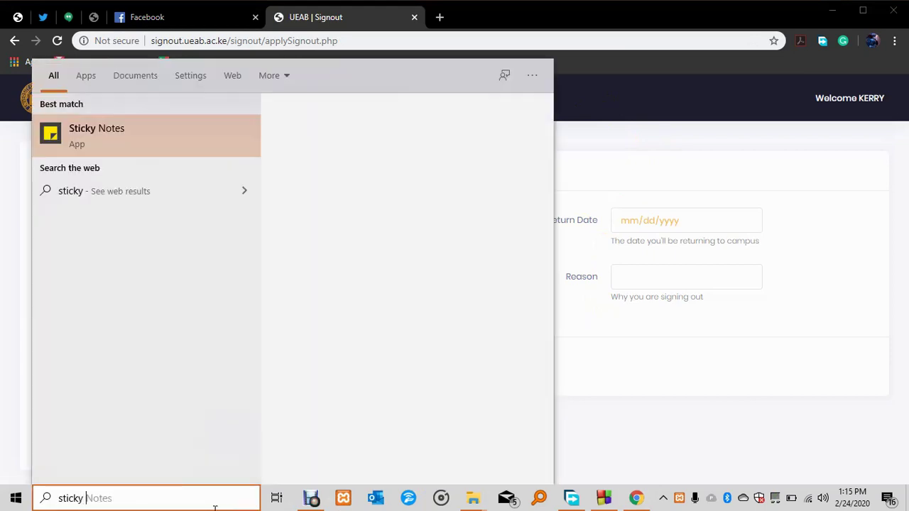
Launch Sticky Notes, bring its window to the front and create a new note
left_click(566, 313)
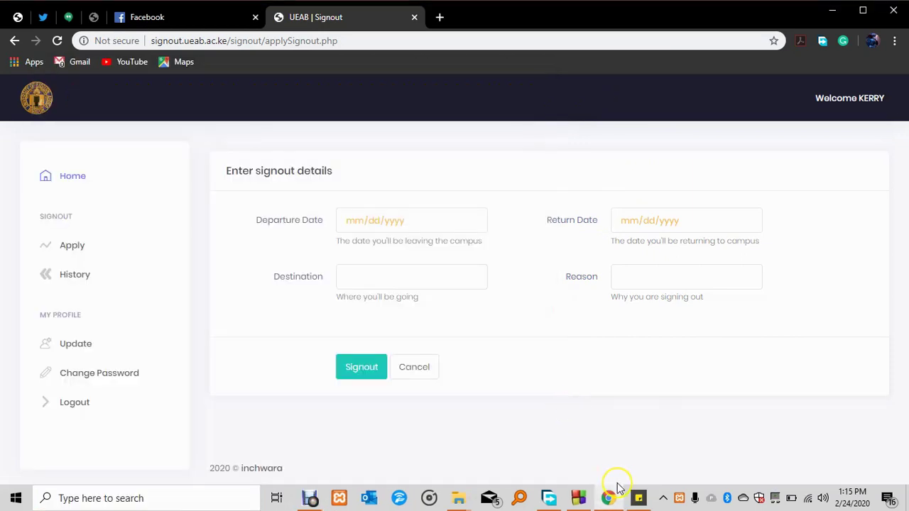
left_click(638, 496)
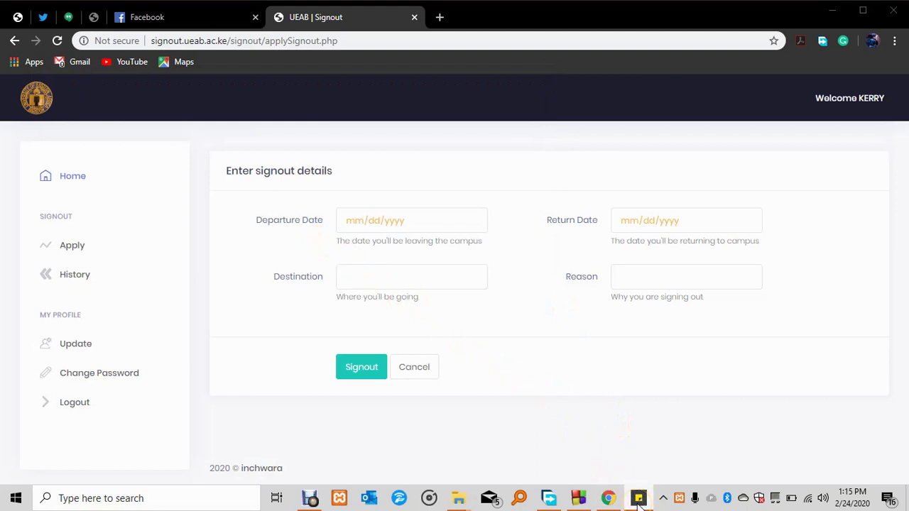
mouse_move(639, 503)
left_click(642, 464)
left_click(639, 498)
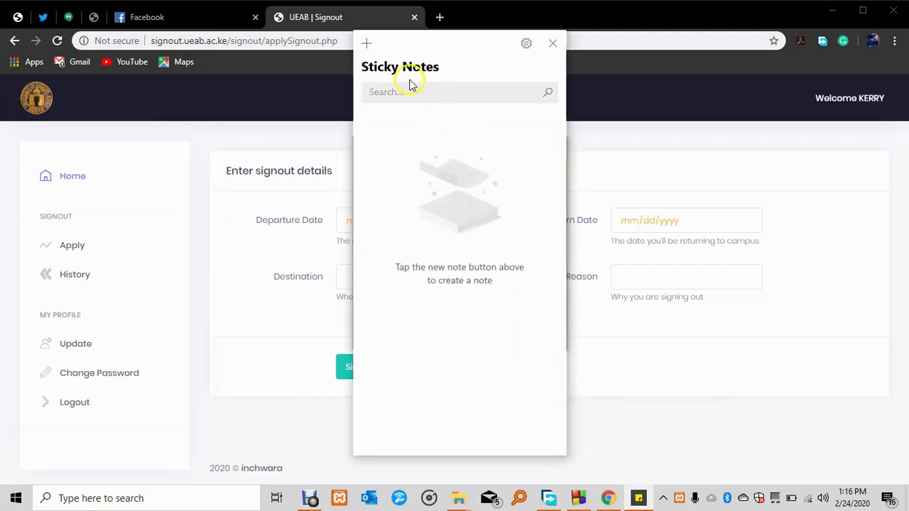
left_click(367, 43)
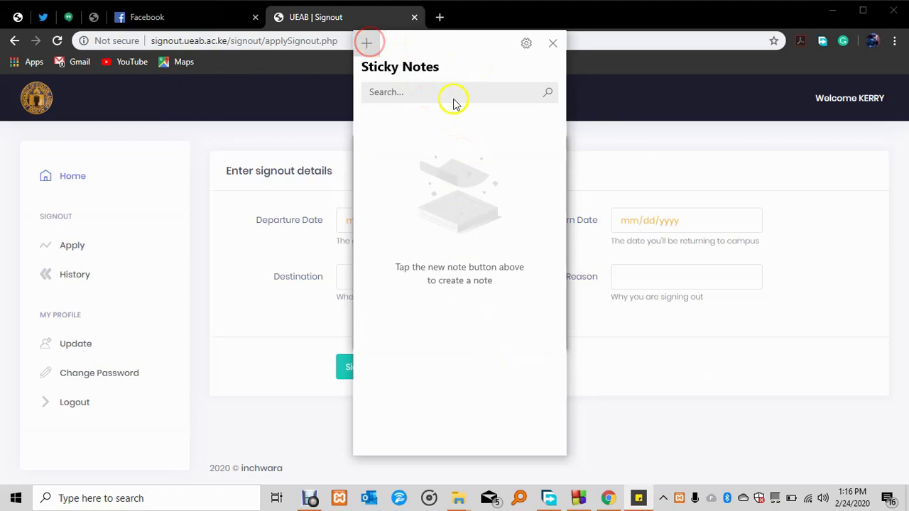
Close the Sticky Notes list and the spare blank note
left_click(554, 43)
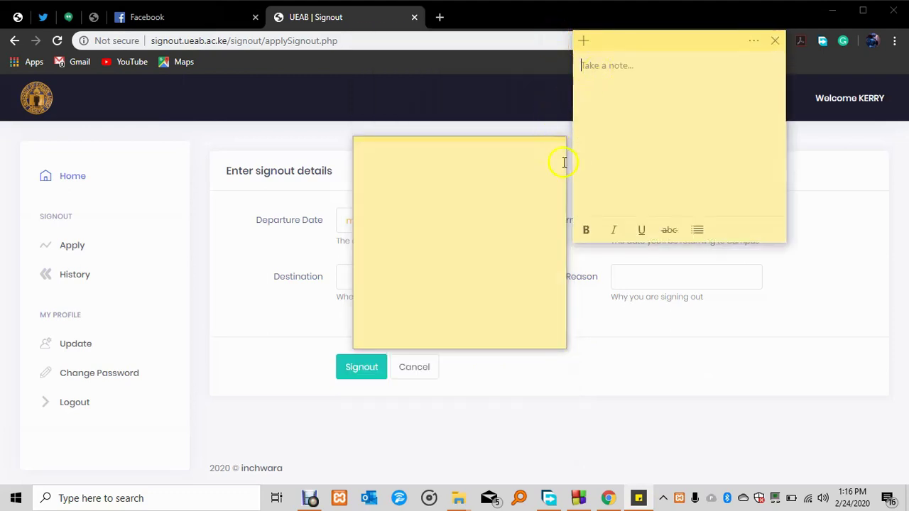
left_click(526, 166)
left_click(555, 149)
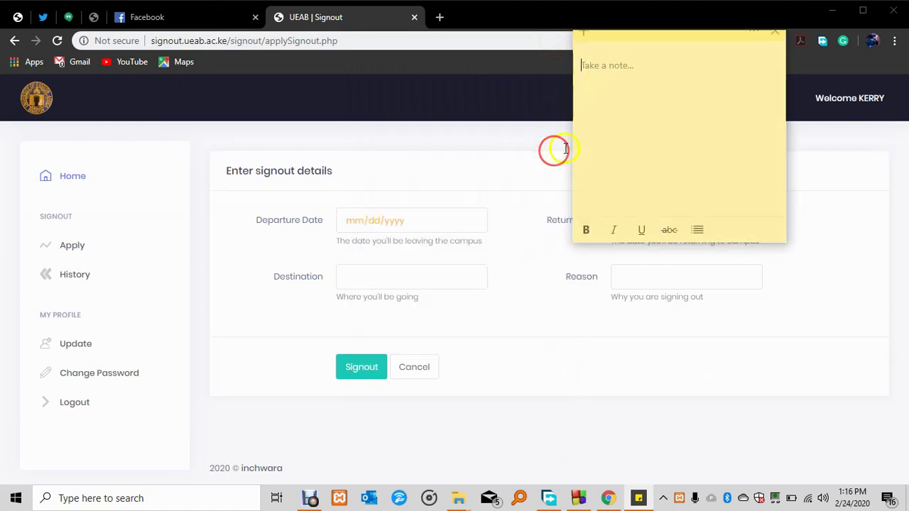
Write note captions explaining Apply and History, then display the signout History page
type("Apply helps ")
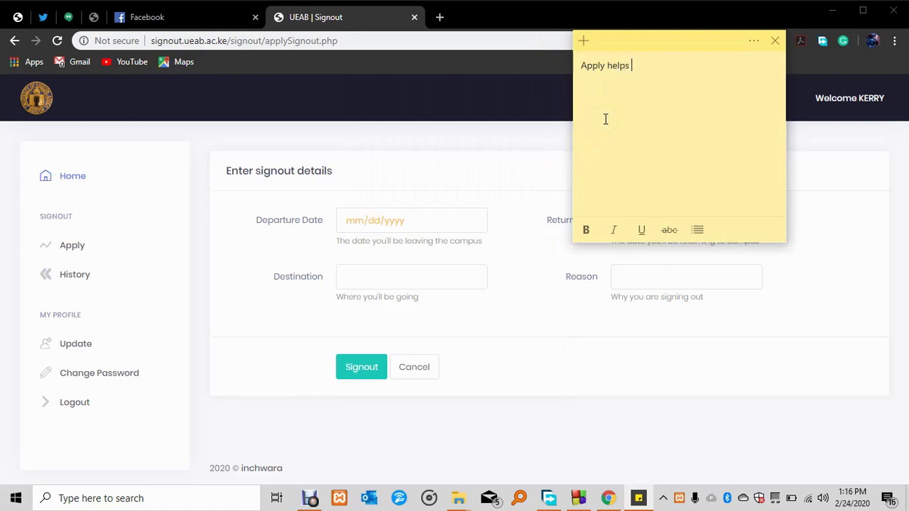
type("you apply")
key("ctrl+a")
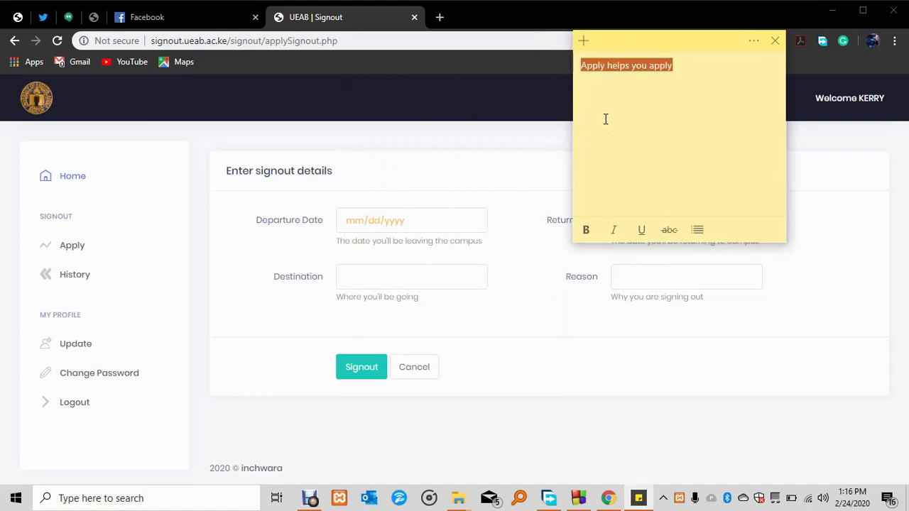
type("History")
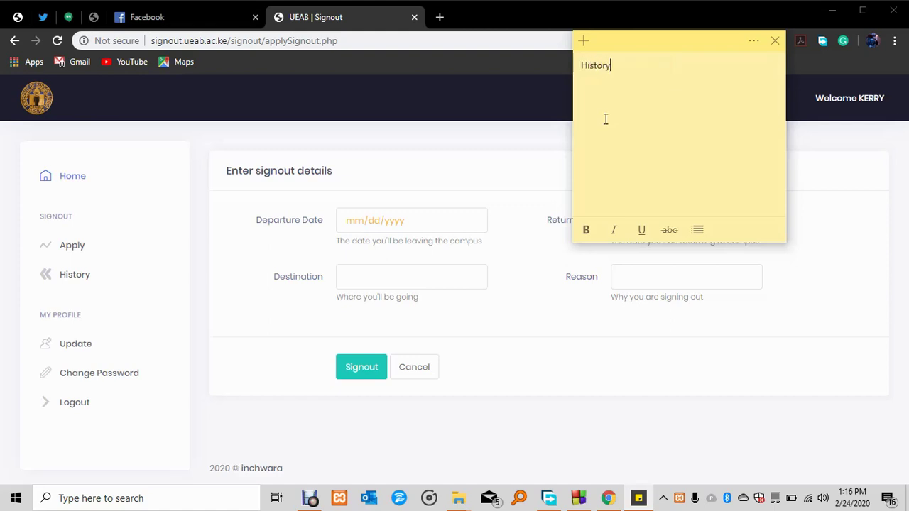
type(" shows you the histo")
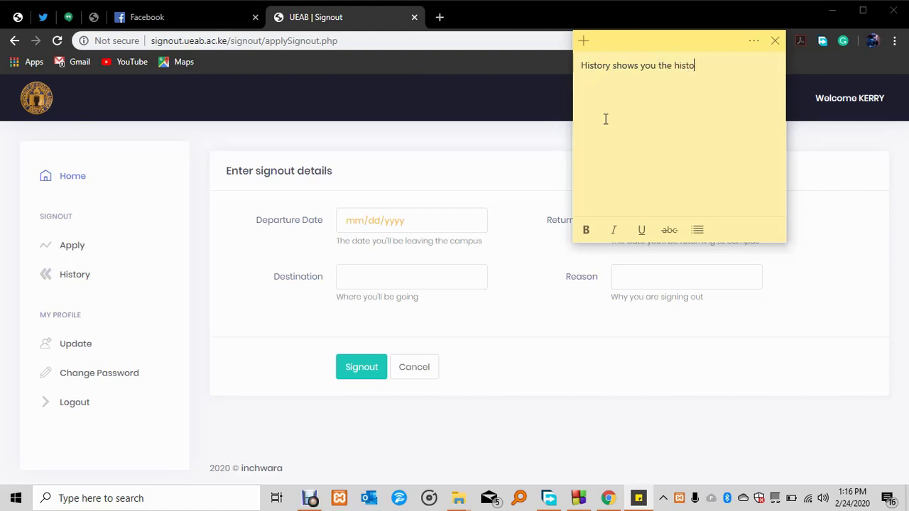
type("ry of your sign outs")
key("ctrl+a")
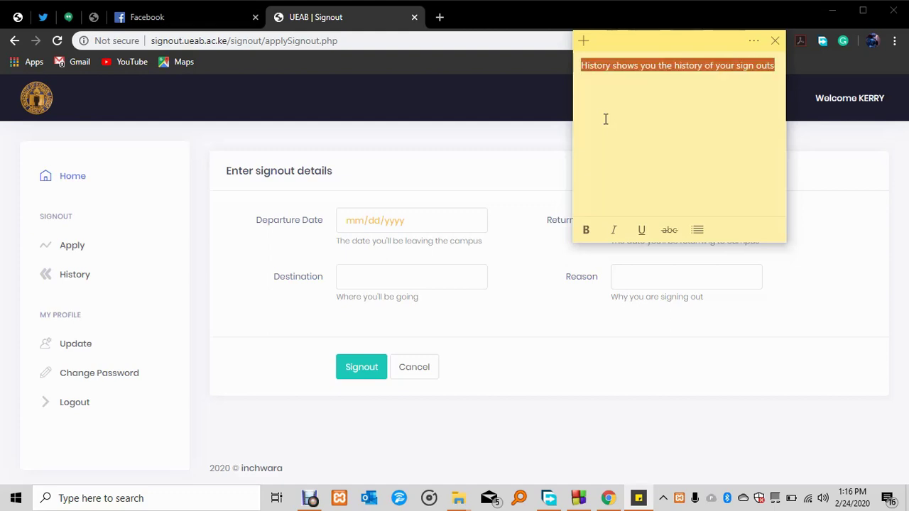
type("Check yhis oneout")
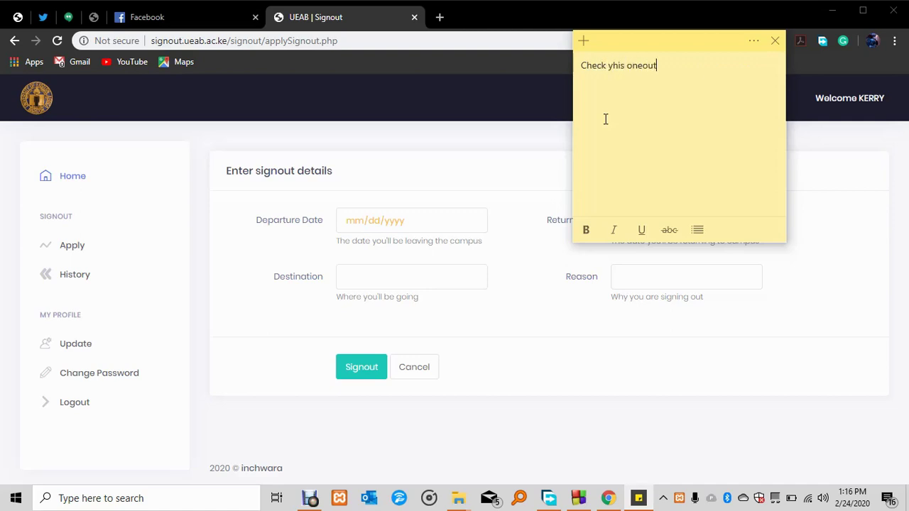
key("ctrl+a")
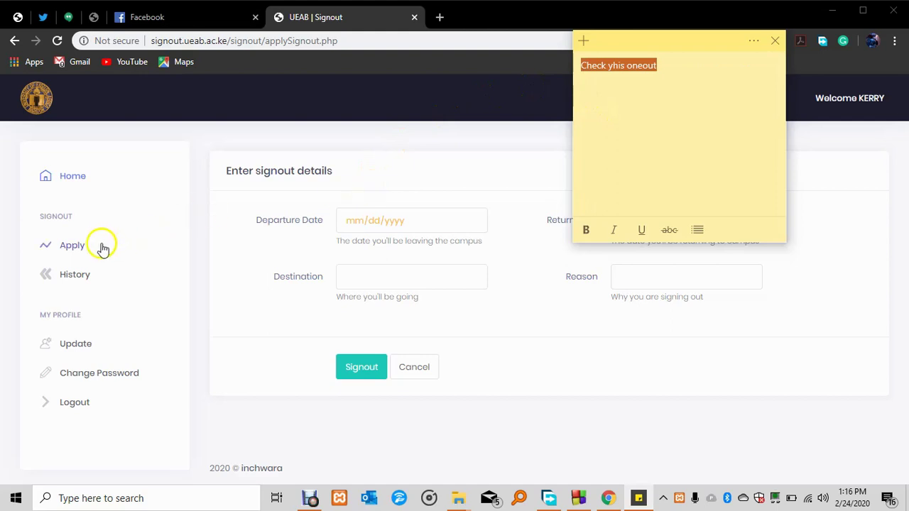
left_click(82, 279)
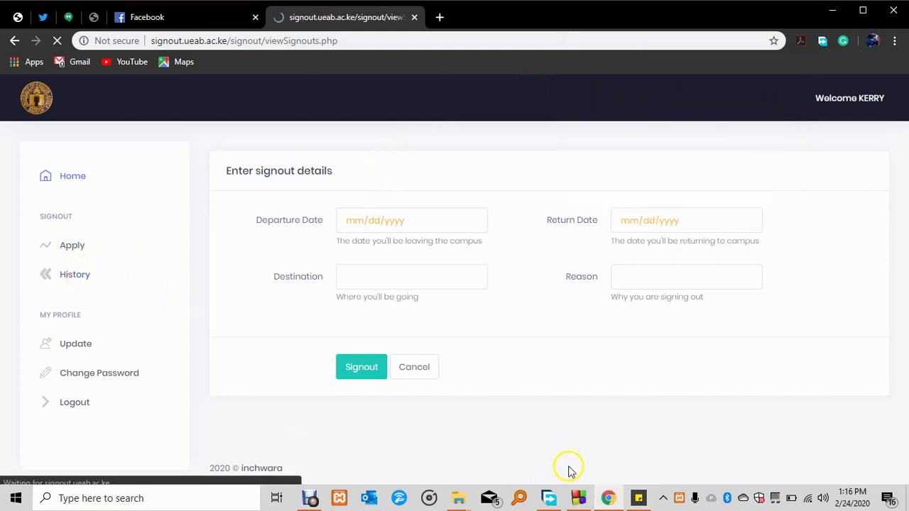
Rewrite the sticky note to 'I have no sign outs yet', then 'By so doing, you would have signed out'
left_click(638, 499)
key("BackSpace")
type("I have no sign ou")
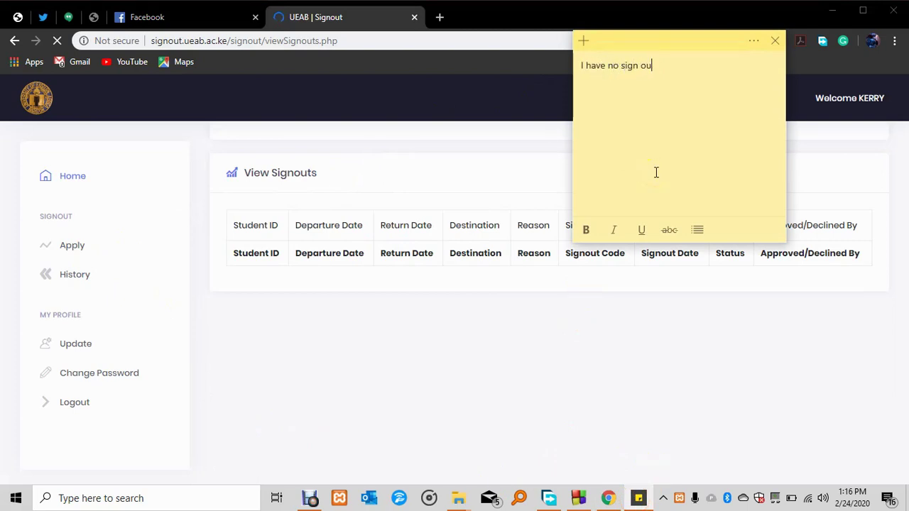
type("ts yet")
key("ctrl+a")
type("By so doing, y")
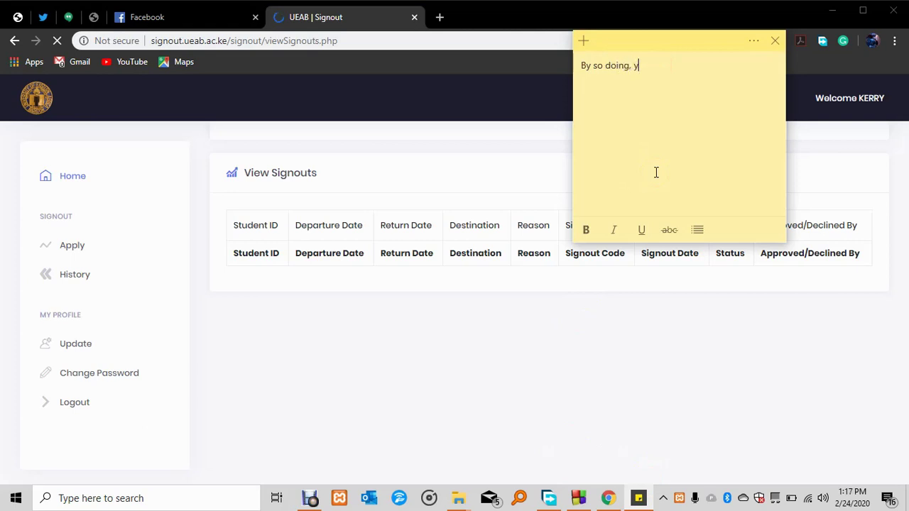
type("ou would have signed out")
key("ctrl+a")
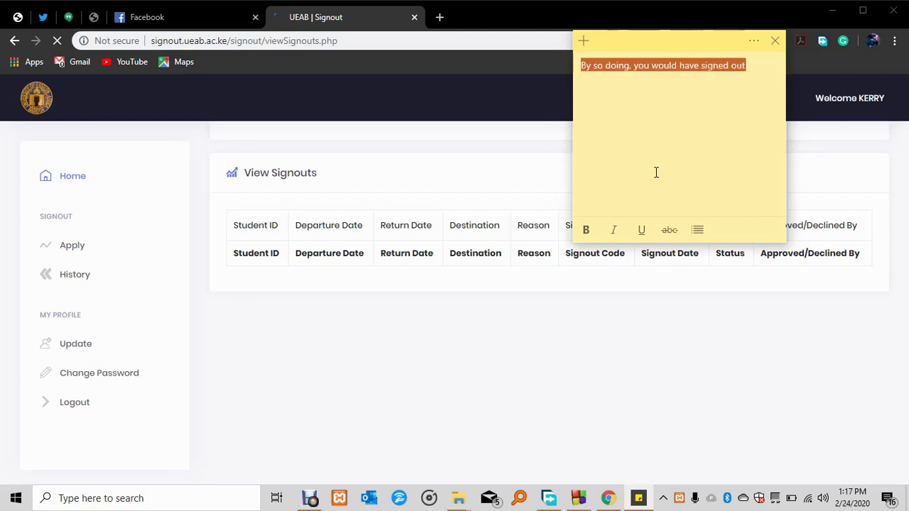
Change the note to explain signing out, end with 'Let us get started', and close it
type("Let me")
type("sh")
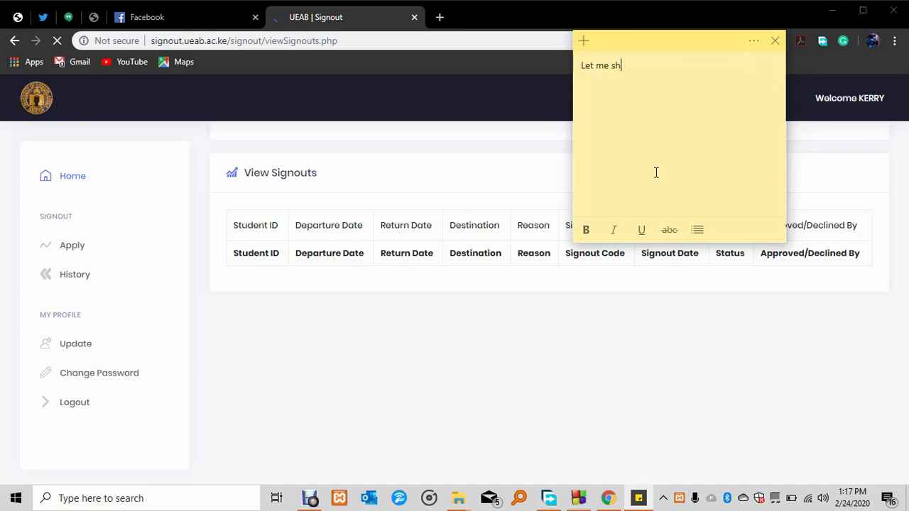
type("ow you h")
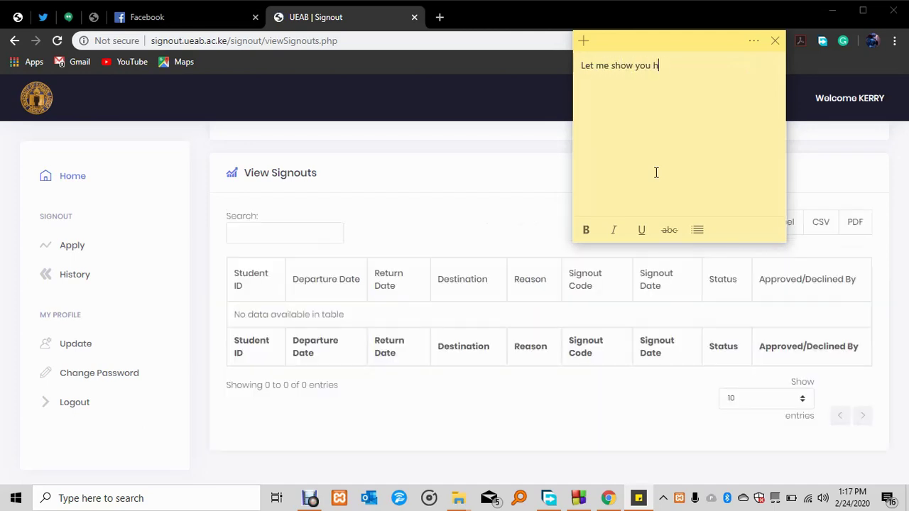
type("ow to ign out so fay")
key("BackSpace")
type("r...")
key("ctrl+a")
type("Let us get start")
key("ctrl+a")
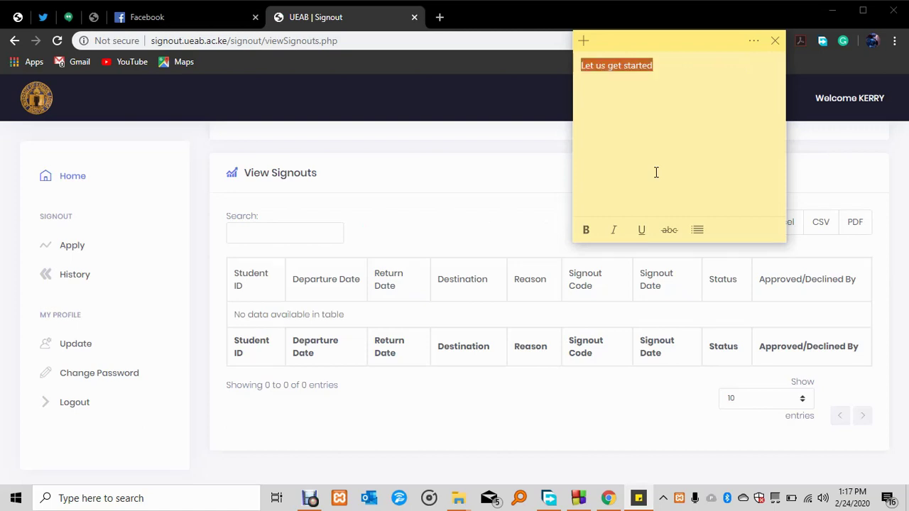
left_click(775, 40)
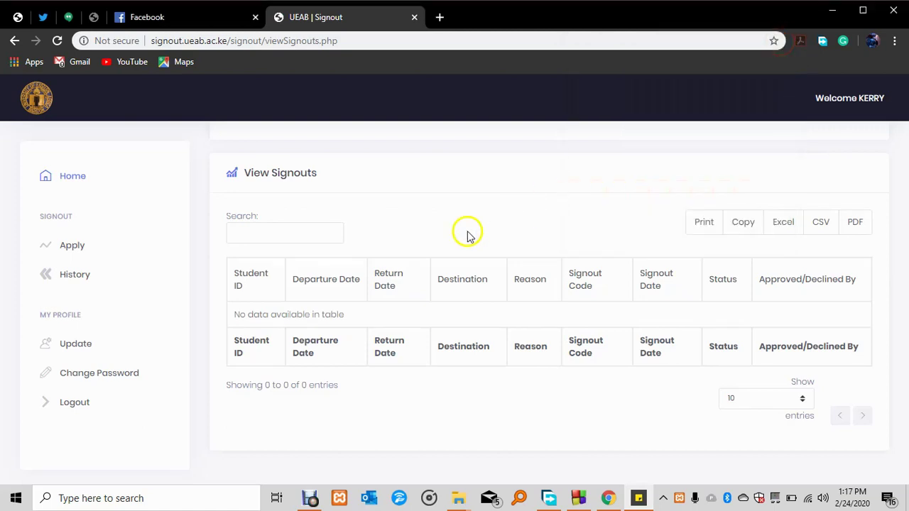
Open the Apply form and set departure 02/23/2020 and return 02/28/2020
left_click(66, 242)
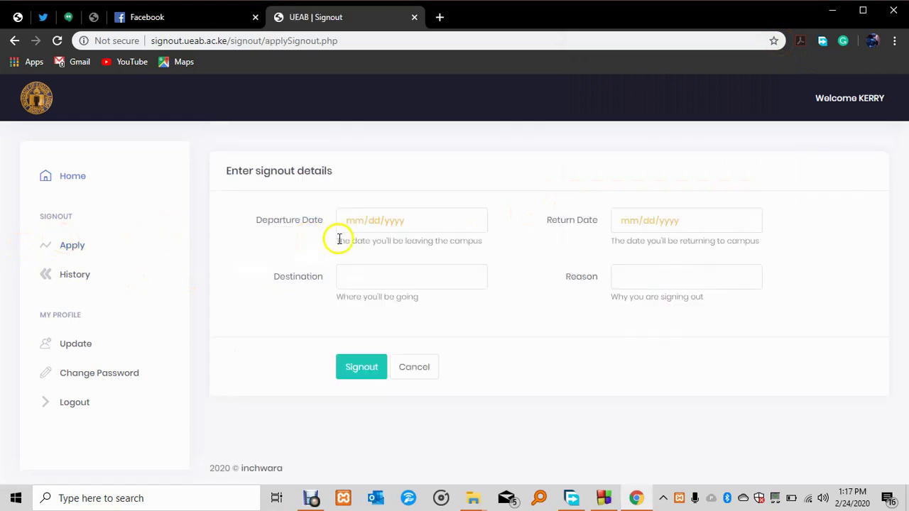
left_click(355, 223)
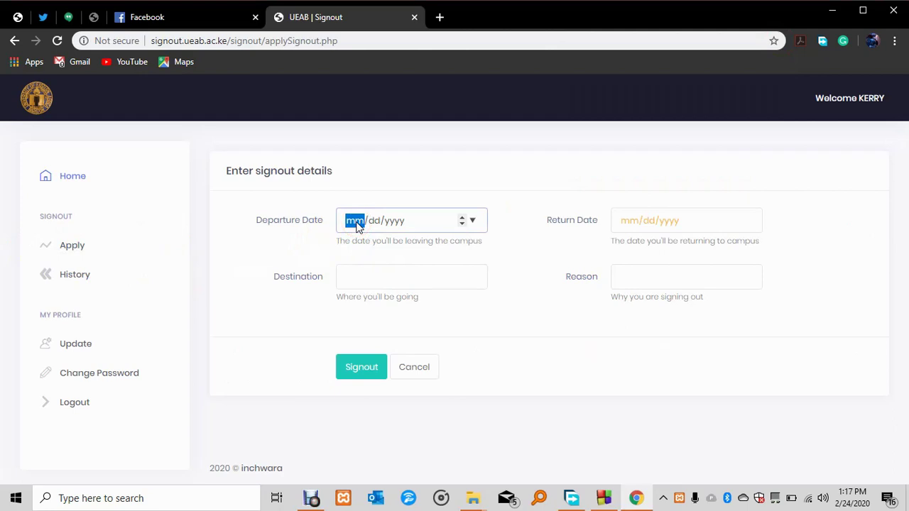
type("02/23/2020")
left_click(630, 222)
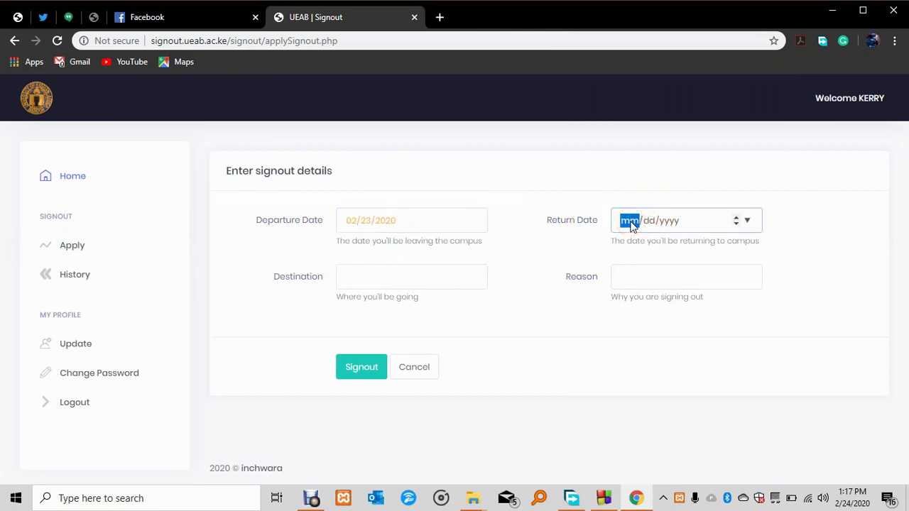
type("0208")
left_click(640, 222)
type("28/2020")
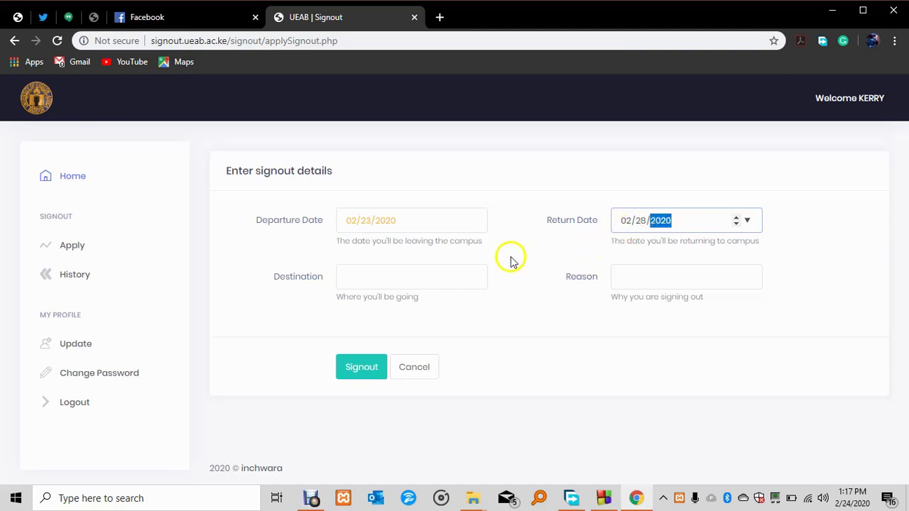
Enter destination Hospital and reason Medication, then submit the signout
left_click(461, 277)
type("Hospita")
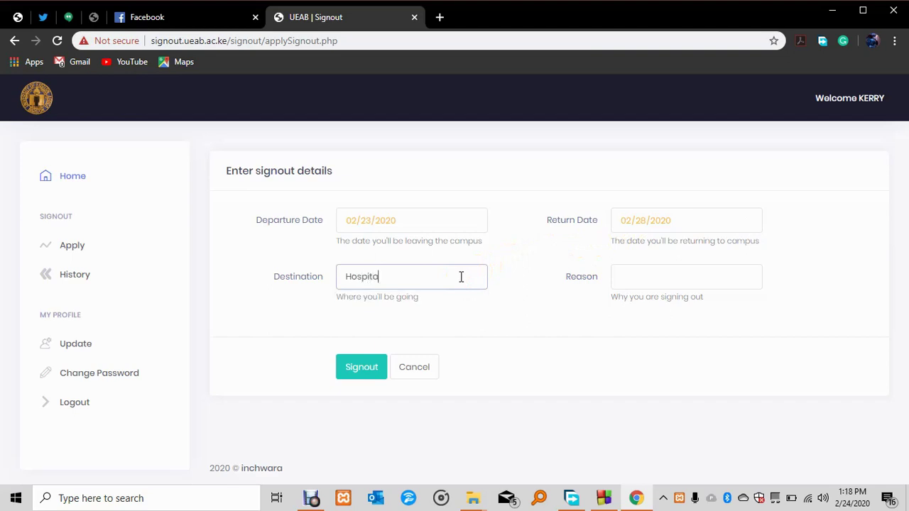
type("l")
left_click(627, 279)
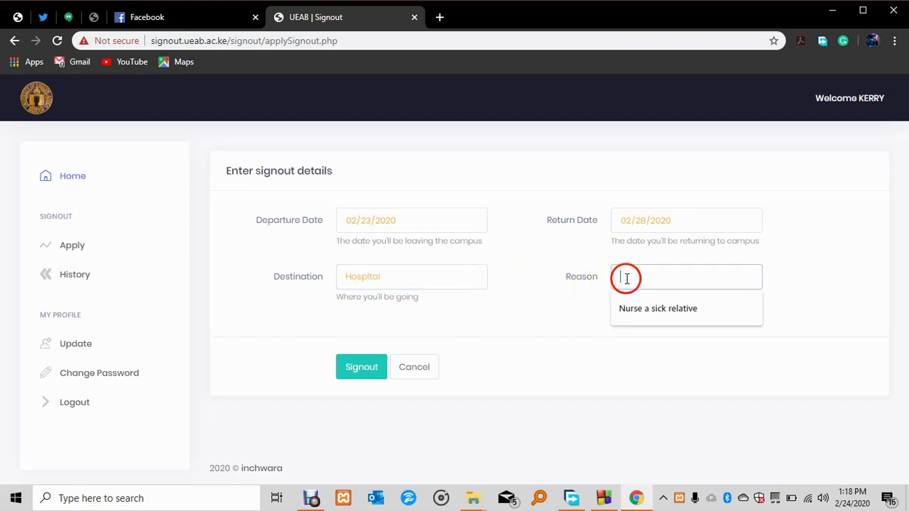
type("Trea")
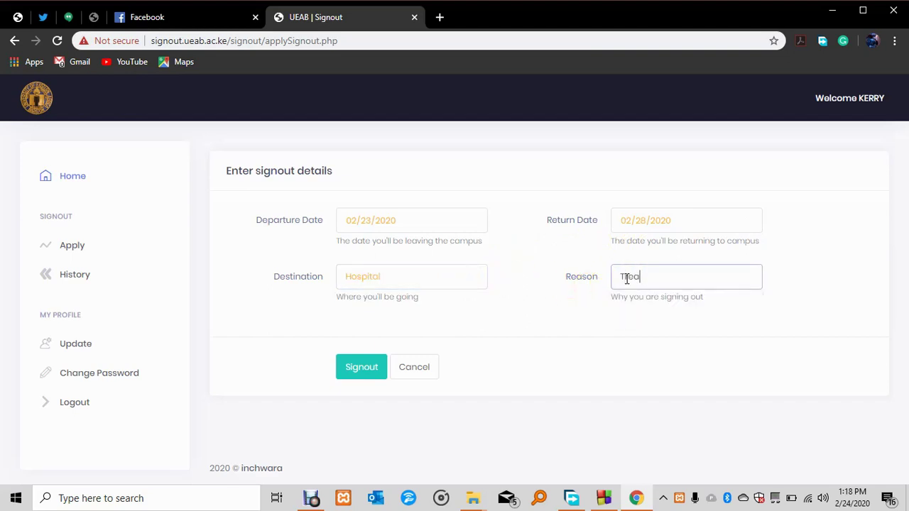
key("BackSpace")
key("BackSpace")
key("BackSpace")
type("Medication")
left_click(374, 372)
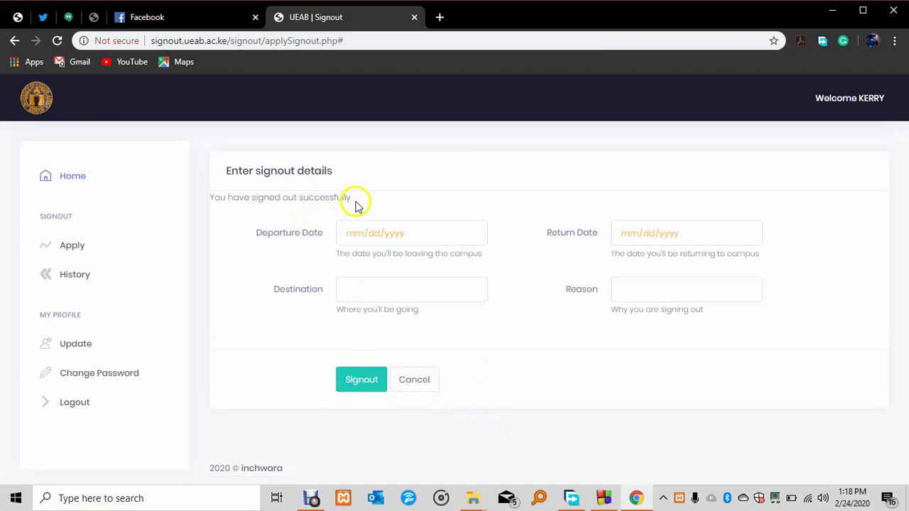
Highlight the signout success message and bring the existing sticky note back up
left_click_drag(352, 198, 209, 198)
left_click(162, 498)
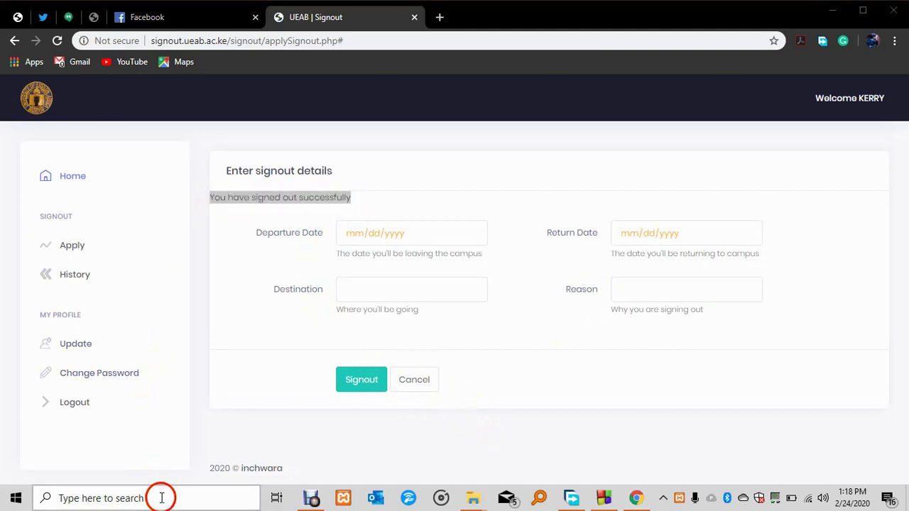
type("sticky")
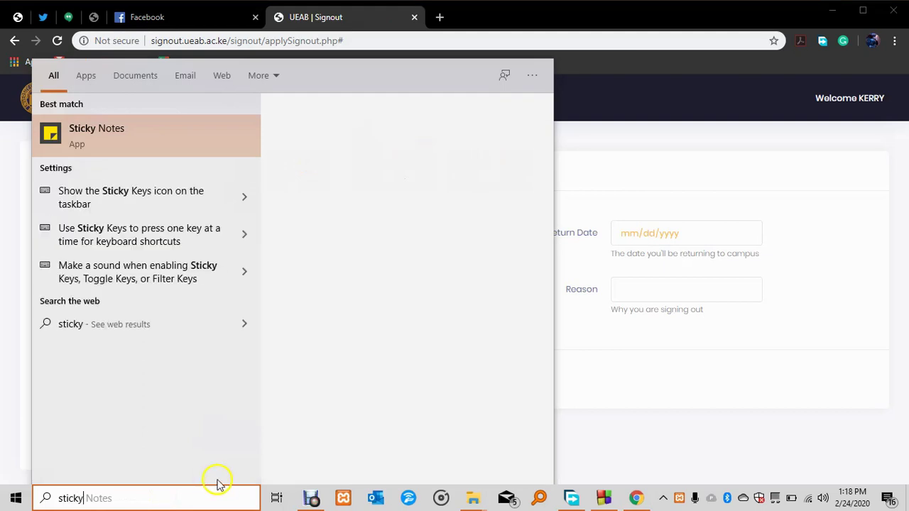
left_click(589, 294)
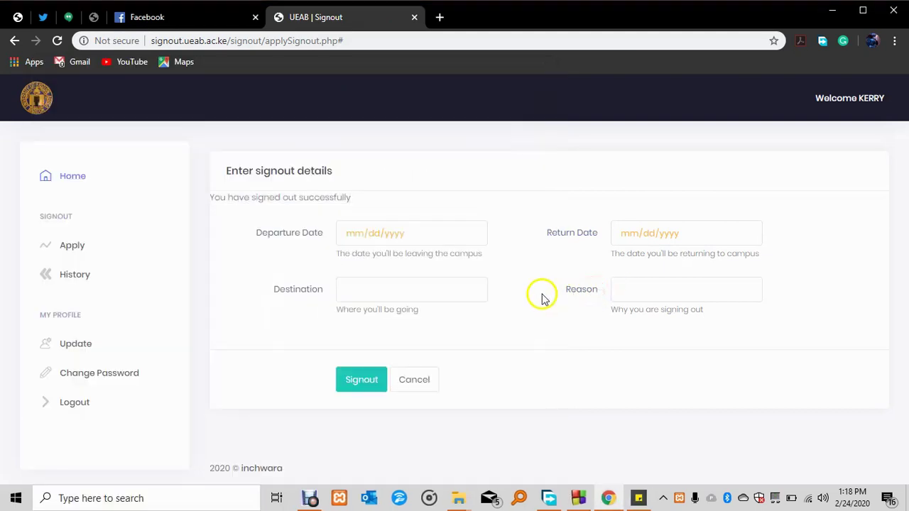
left_click(638, 498)
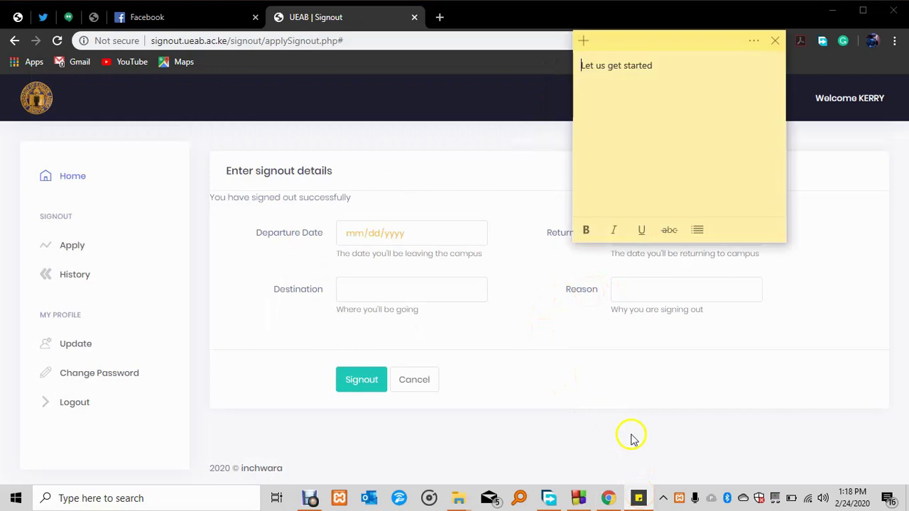
Change the note from 'Sign out successful' to 'Let us check out on the history', then close it
triple_click(654, 103)
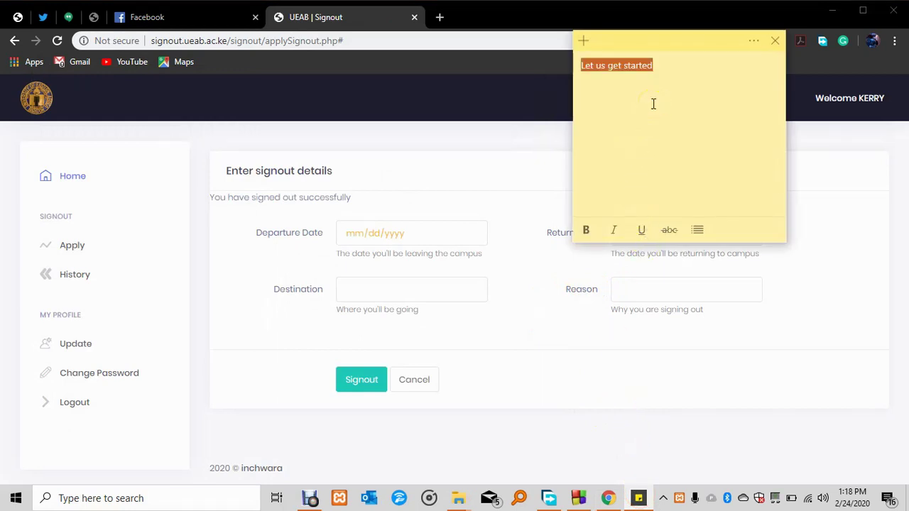
type("Sign ")
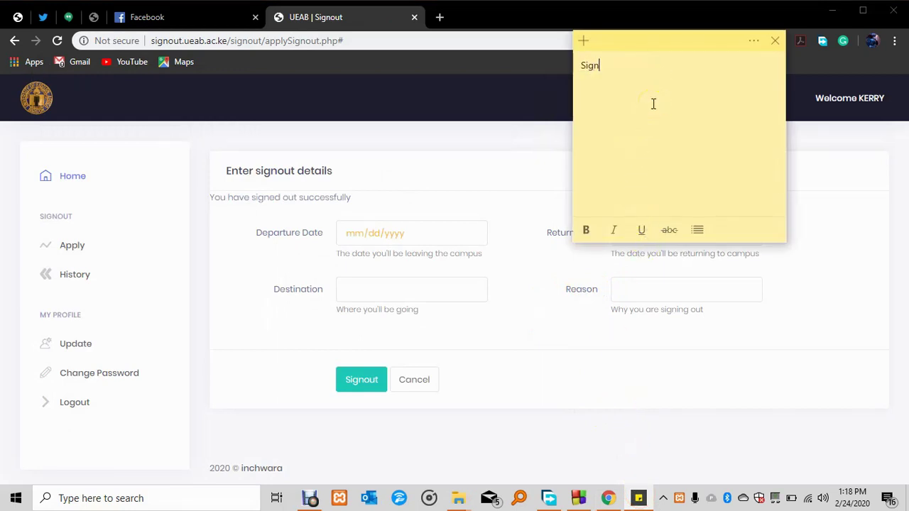
type("out successfull")
key("ctrl+a")
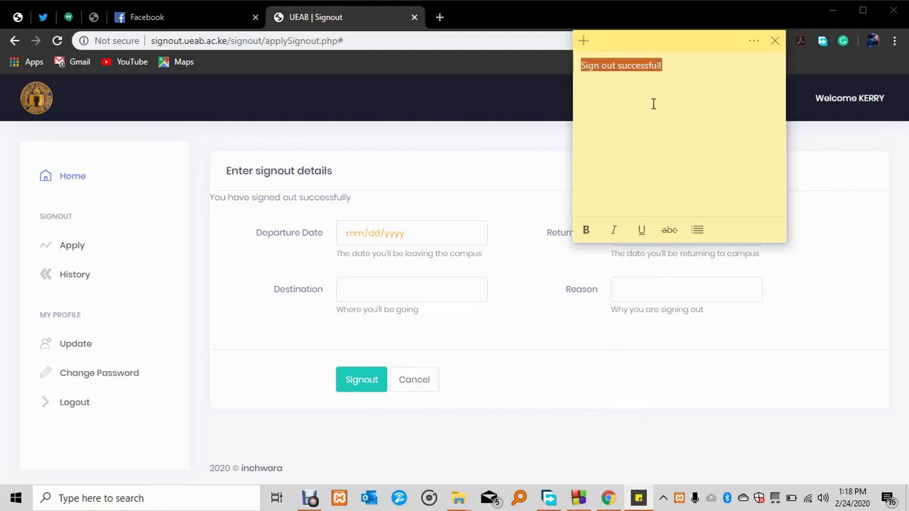
type("Let us chck")
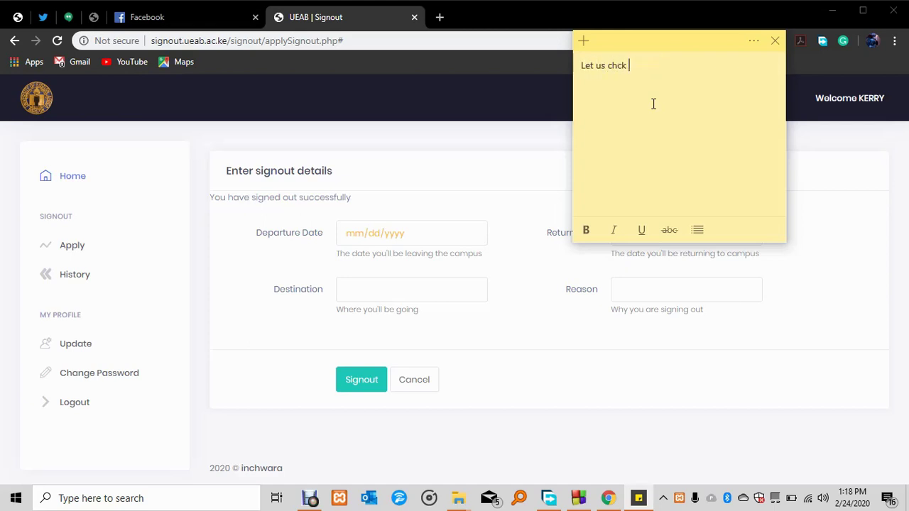
key("BackSpace")
key("BackSpace")
key("BackSpace")
type("eck out on the history")
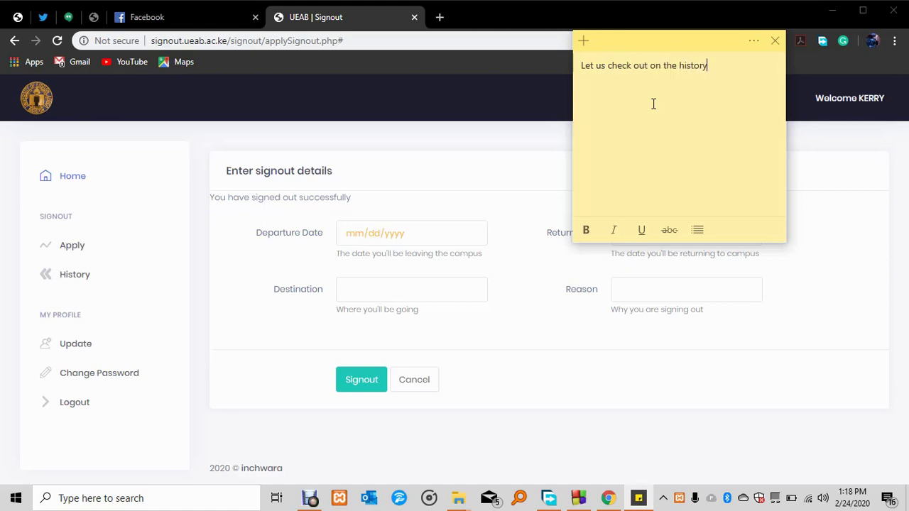
key("ctrl+a")
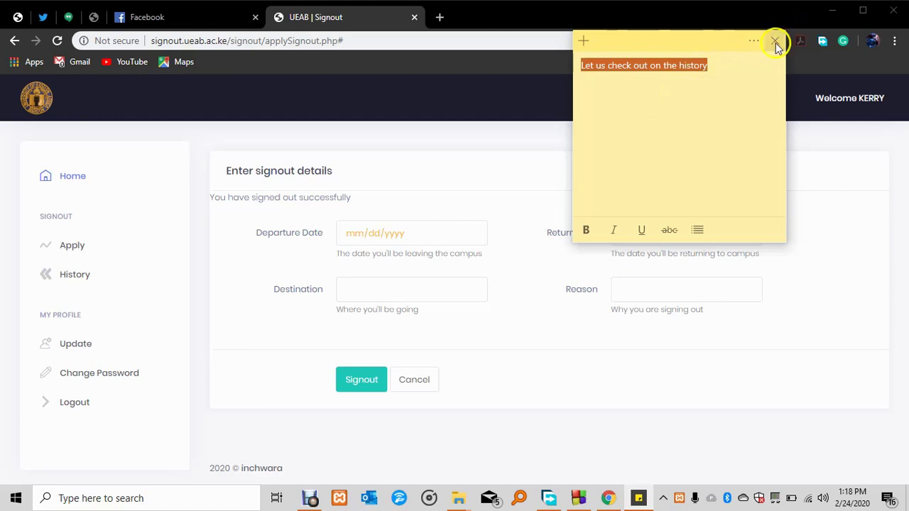
left_click(775, 43)
Open the History page and relaunch Sticky Notes through Windows search
left_click(80, 277)
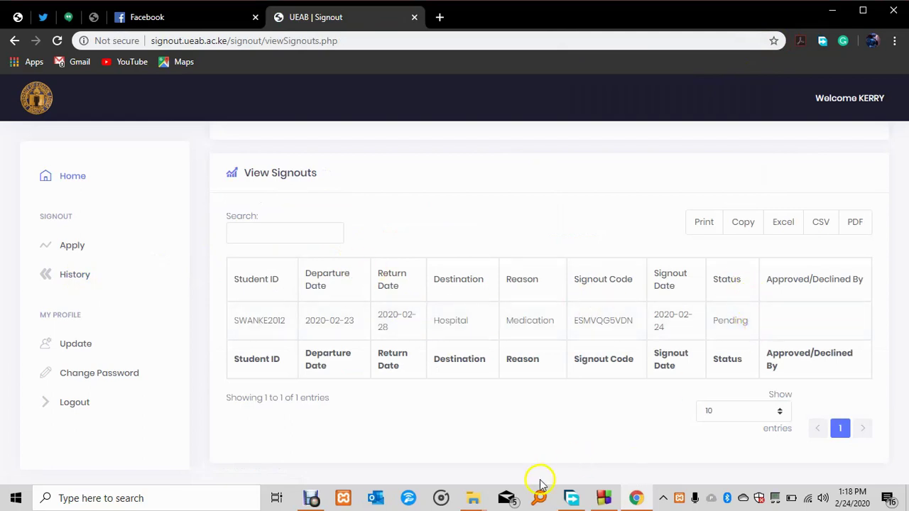
left_click(203, 503)
type("sticky")
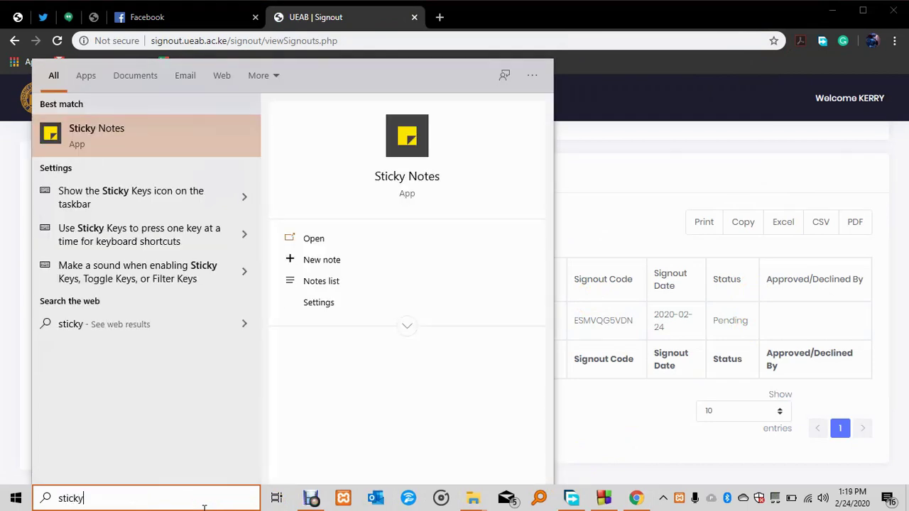
key("Return")
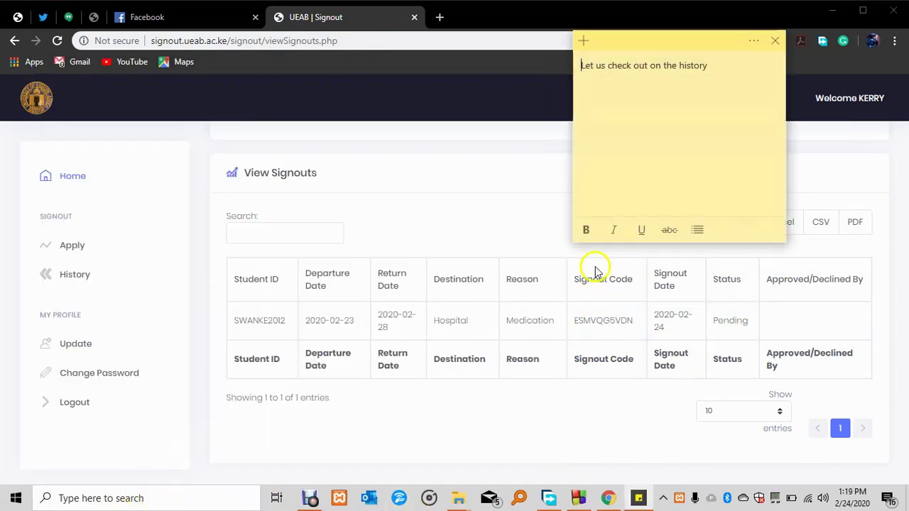
Rewrite the note to 'Perfect that our sign out has been successful', then 'Boom!! awaiying approval to exit the university'
key("ctrl+a")
type("Per")
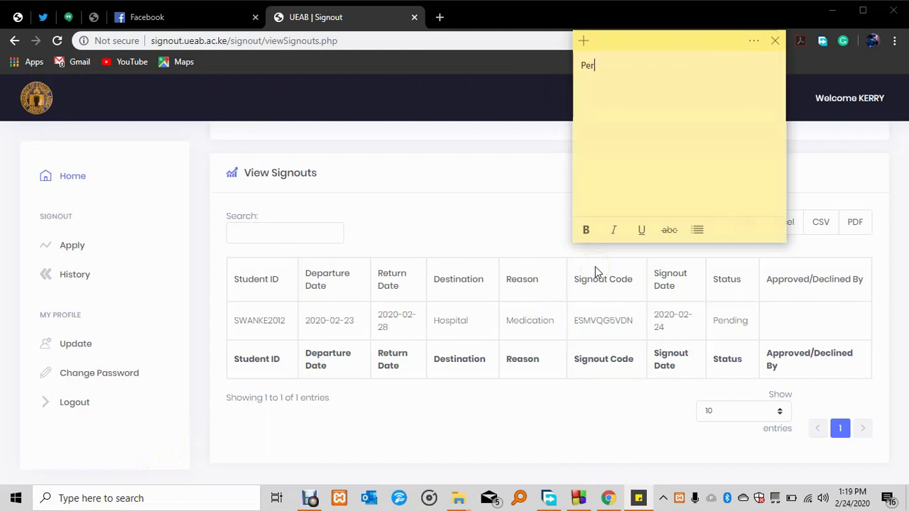
type("fect that our sign out has bee")
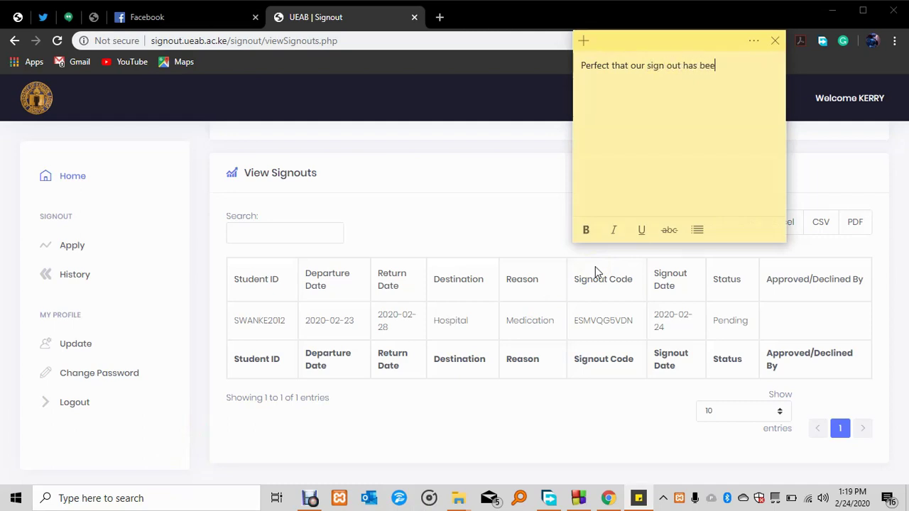
type("n successful")
key("ctrl+a")
type("Boom!! ")
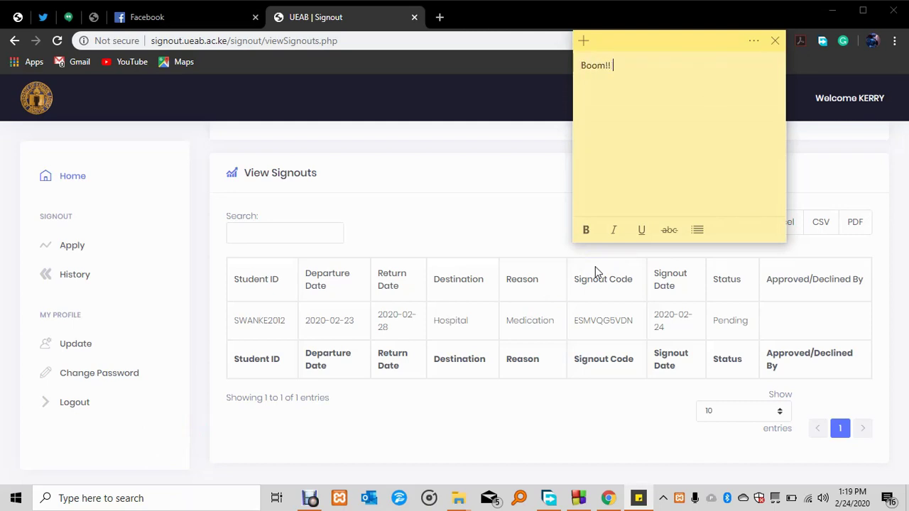
type("wa")
key("BackSpace")
key("BackSpace")
type("awaiying ")
type("approval t")
type("o s")
type("i")
key("BackSpace")
key("BackSpace")
type("exit the")
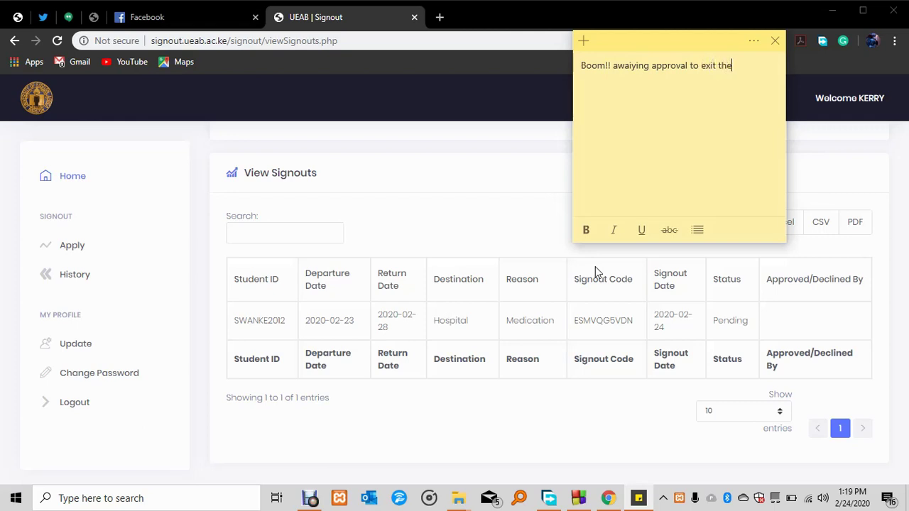
type(" university")
key("ctrl+a")
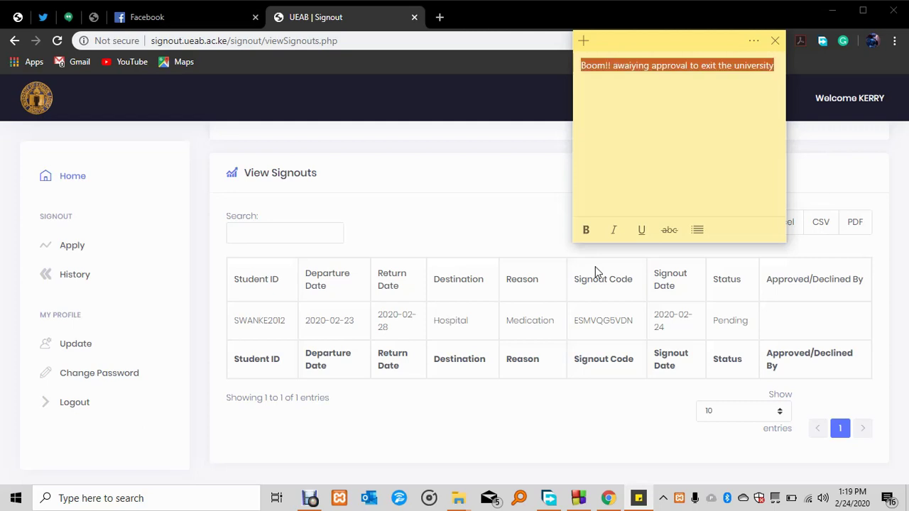
type("Thank y")
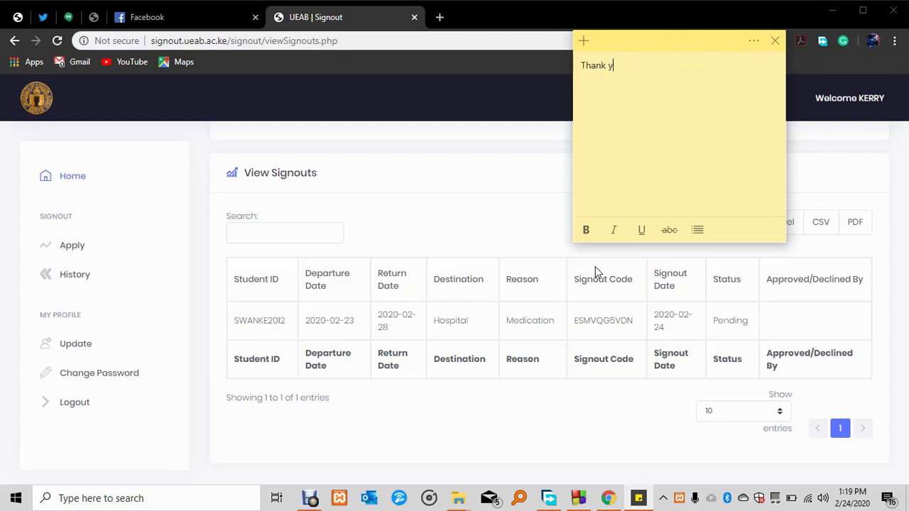
type("ou guys for watching")
Replace the note with 'Like . Share . Subscribe', then 'Tell a friend to tell a friend'
key("ctrl+a")
type("Like . Share . Subscribe")
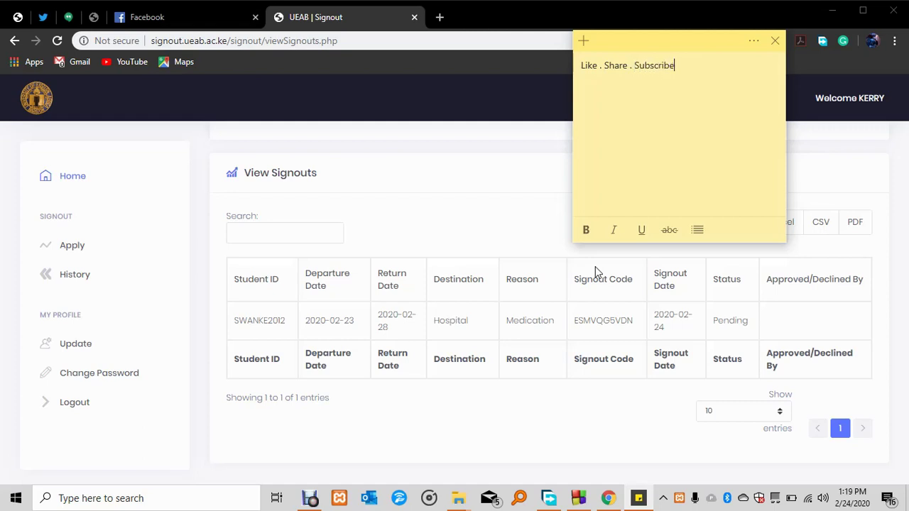
key("ctrl+a")
type("Tell a fried")
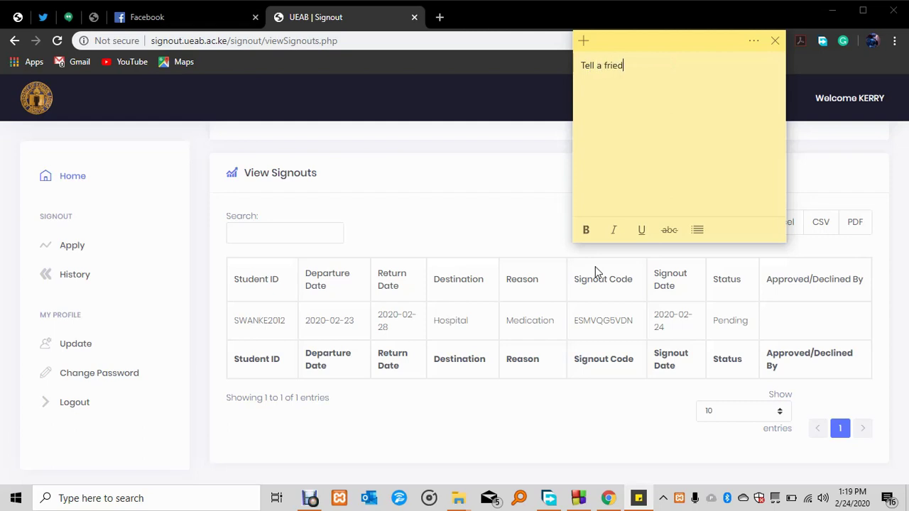
key("BackSpace")
type("nd to tell a friend")
key("ctrl+a")
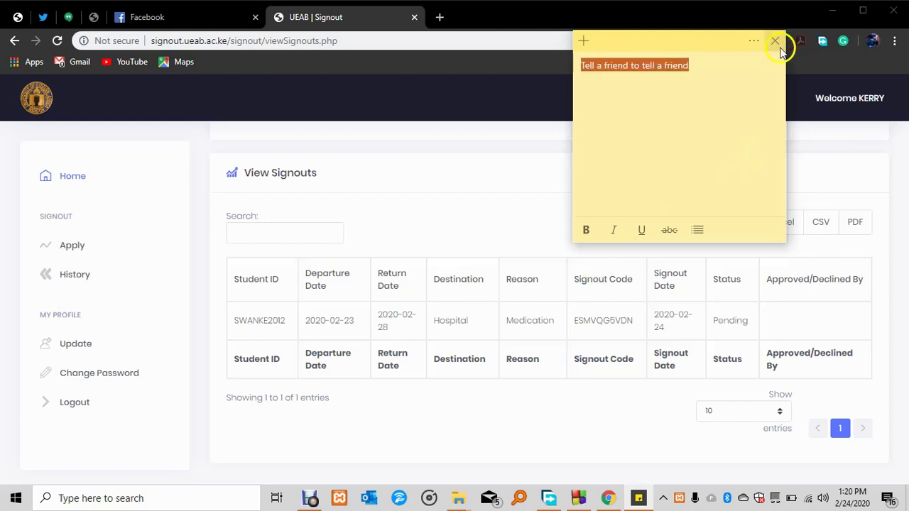